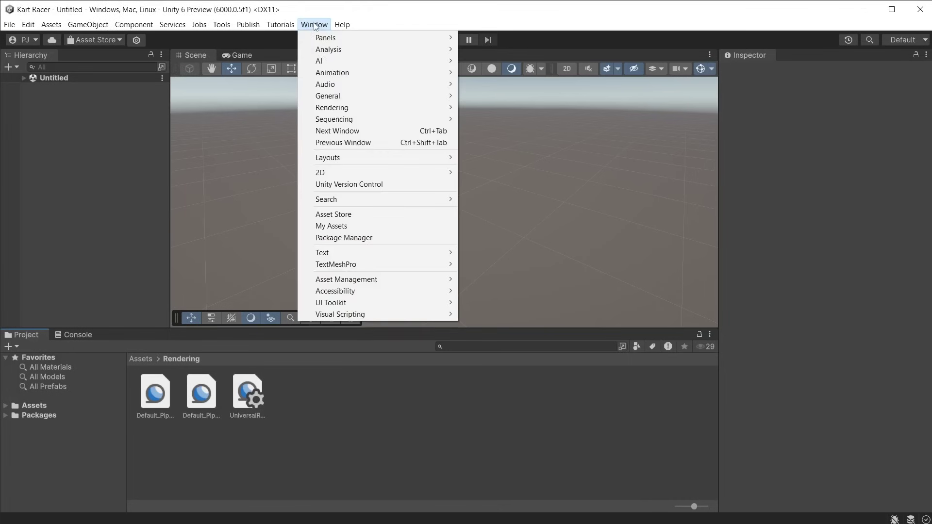
From Version Control Pending Changes, check in with the comment 'Created the main race track scene'.
click(346, 186)
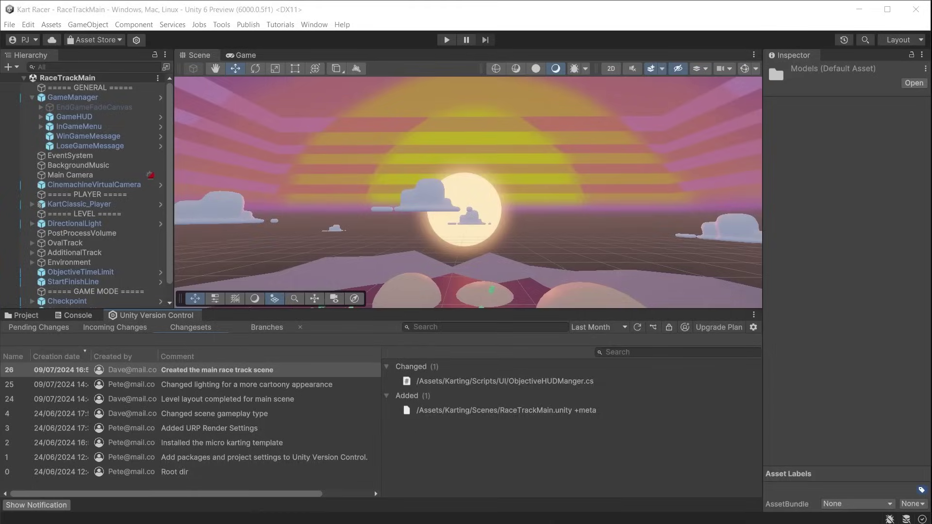
click(39, 328)
click(91, 469)
text(Created )
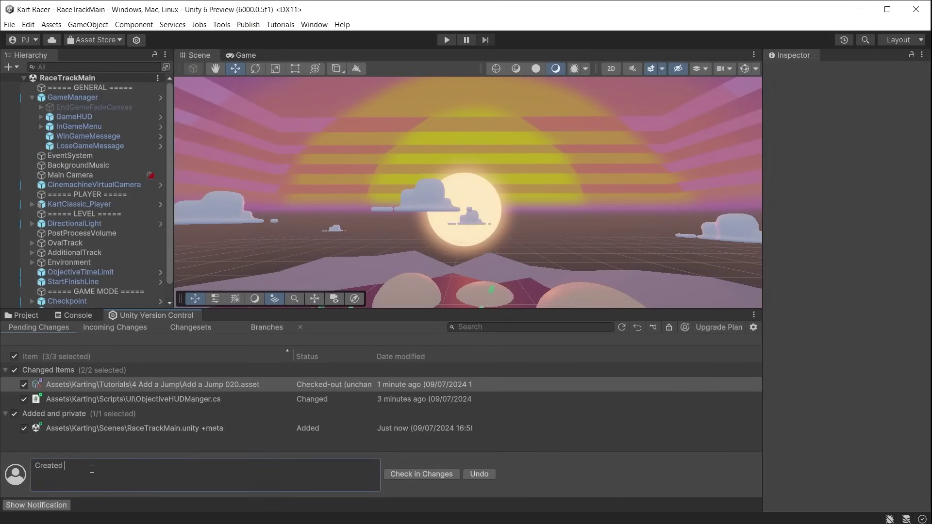
text(the main race track scene)
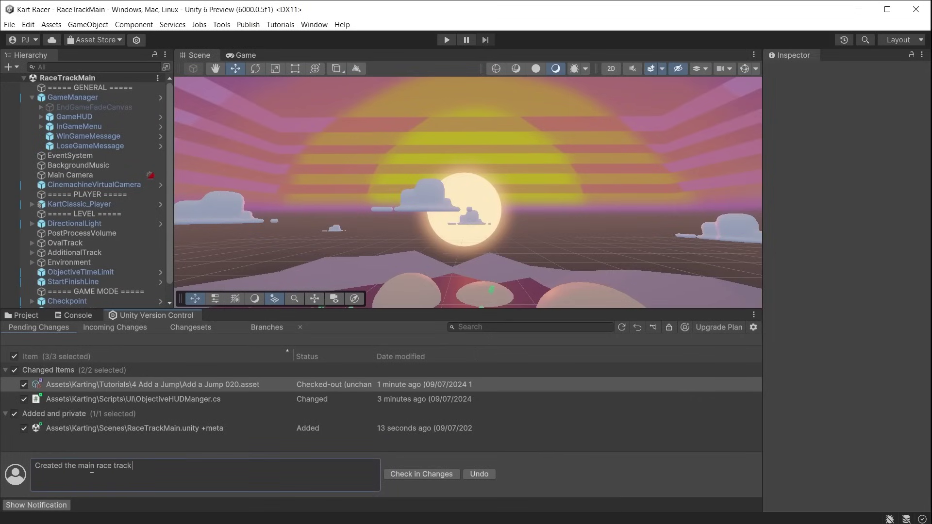
click(436, 476)
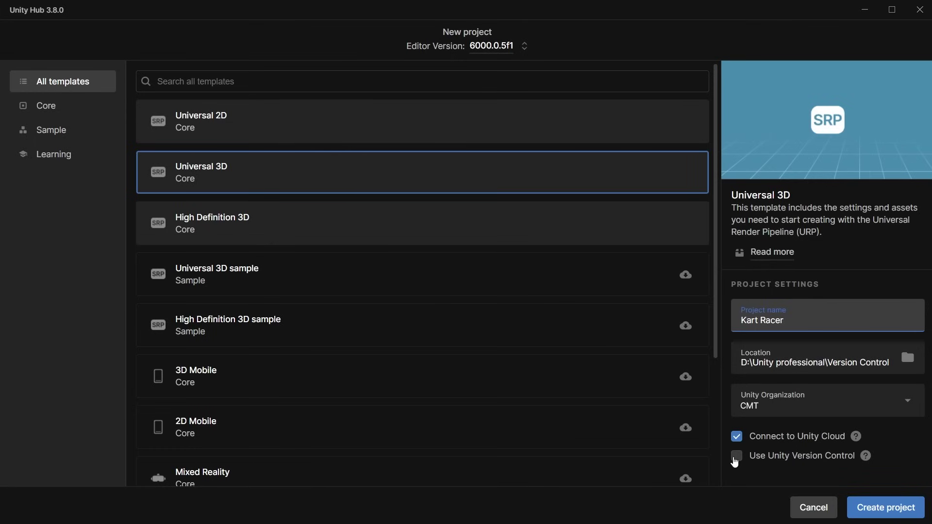
Enable Use Unity Version Control for the new project with the Kart Racer repository.
click(737, 457)
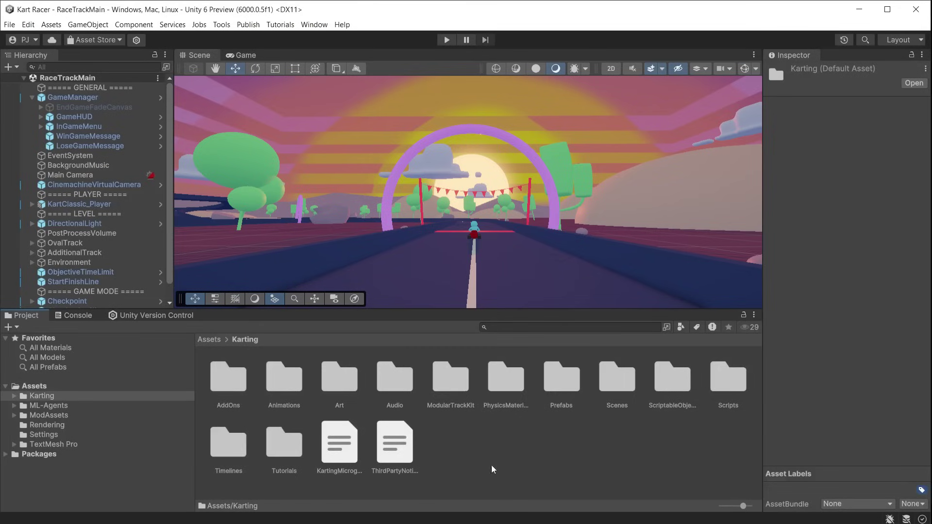
Open the Karting Art folder and save the current scene there as RaceTrackMain.
double_click(351, 380)
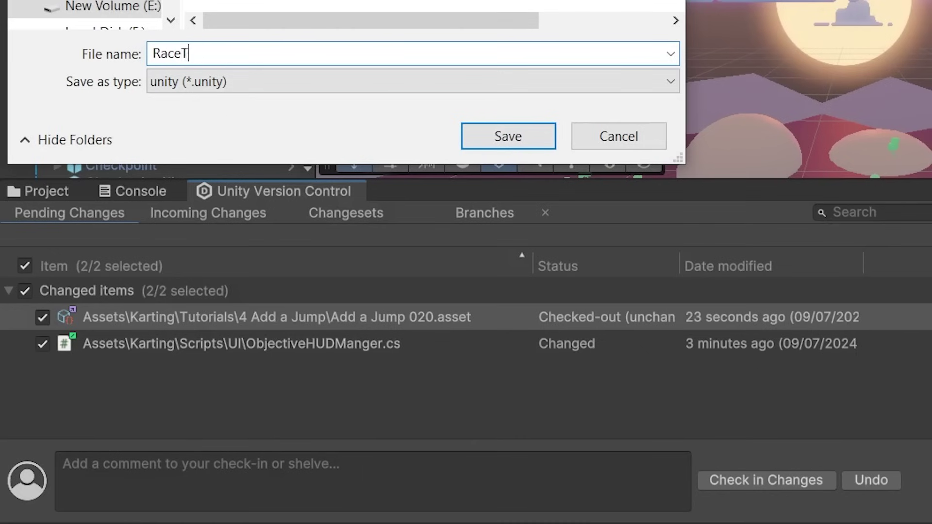
text(rackMain)
key(Return)
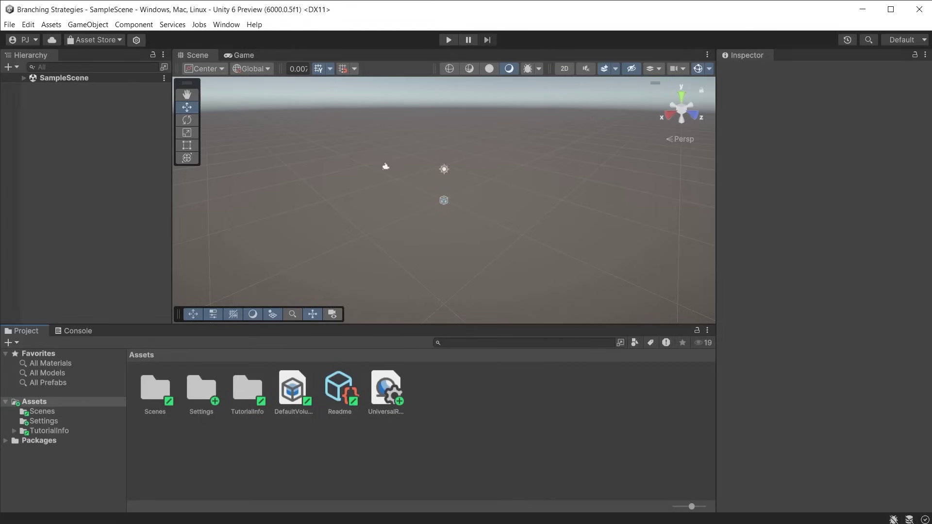
Add SampleSceneProfile and both URP-Balanced assets from Settings to source control.
double_click(205, 387)
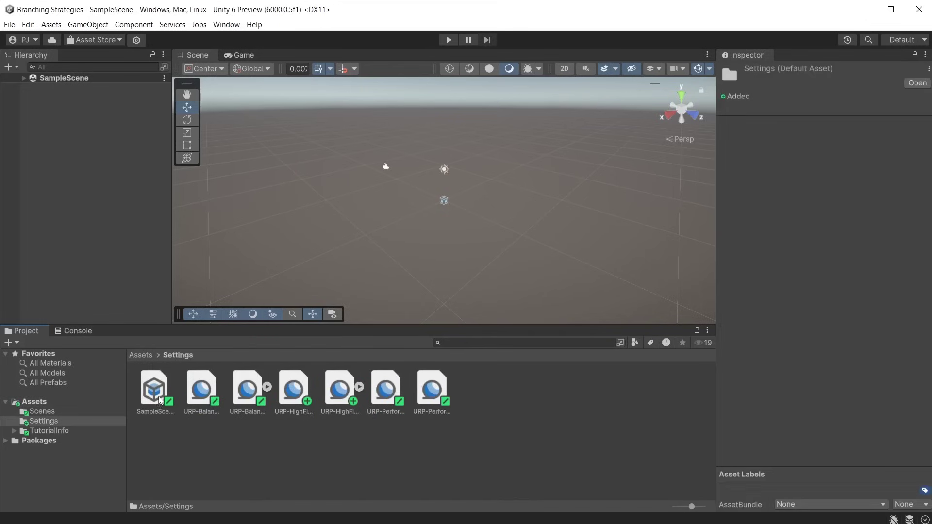
click(156, 393)
shift+click(247, 403)
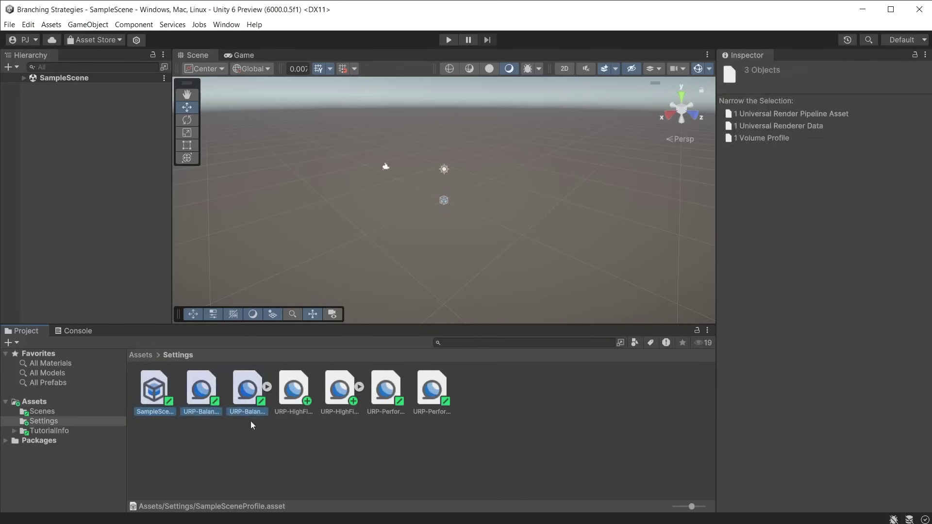
right_click(252, 394)
mouse_move(360, 331)
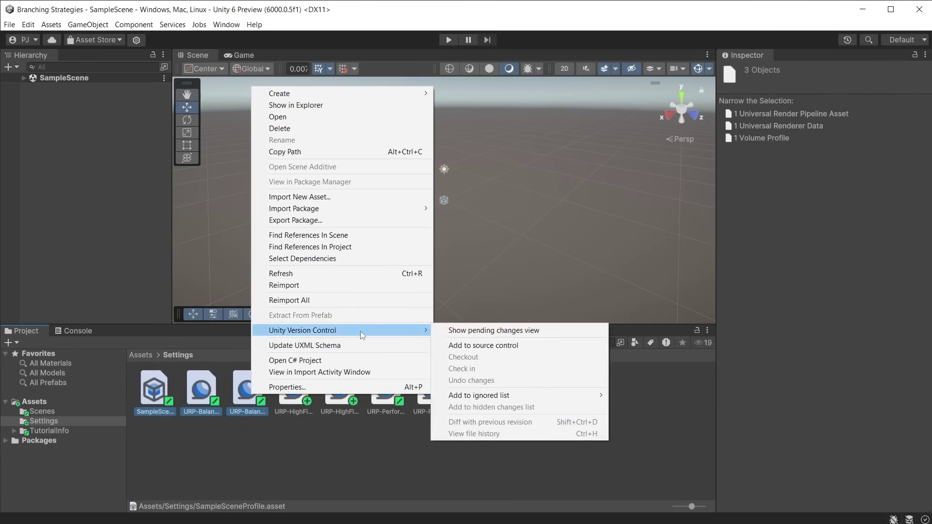
click(549, 348)
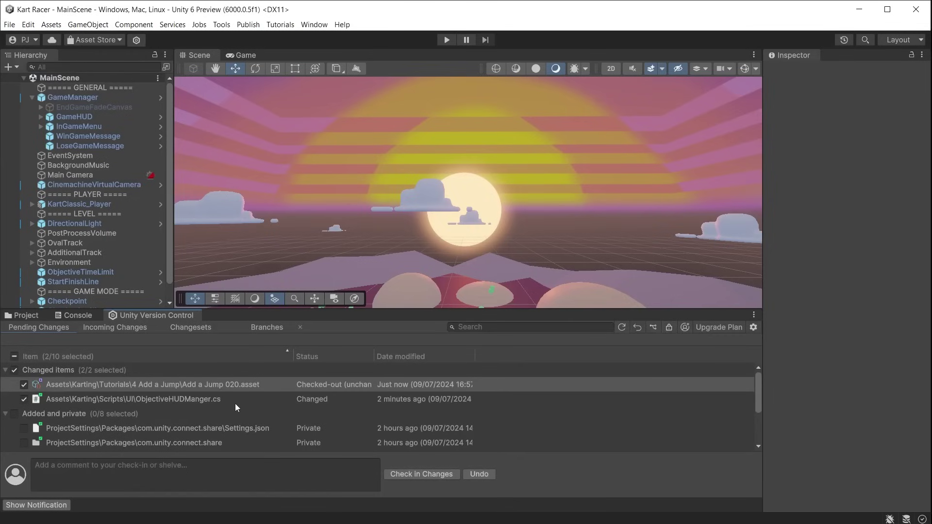
scroll(235, 404, down, 3)
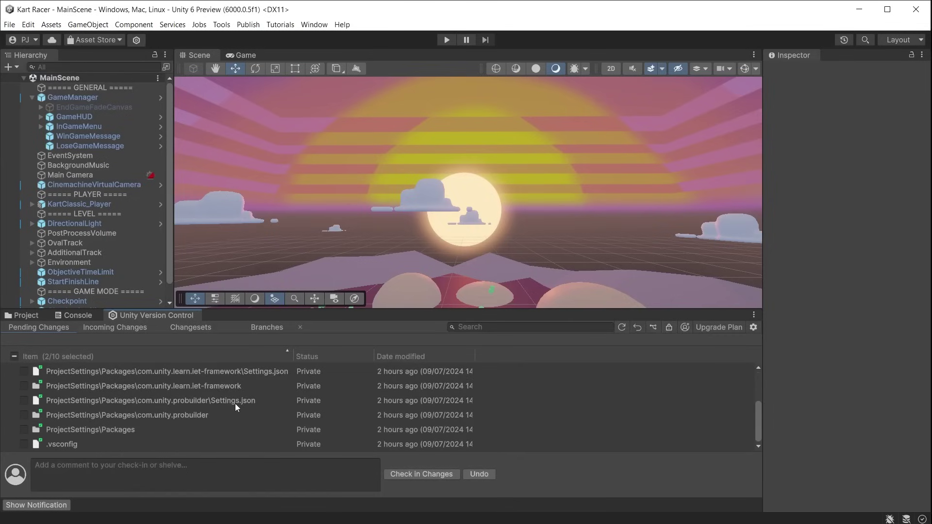
scroll(235, 405, up, 3)
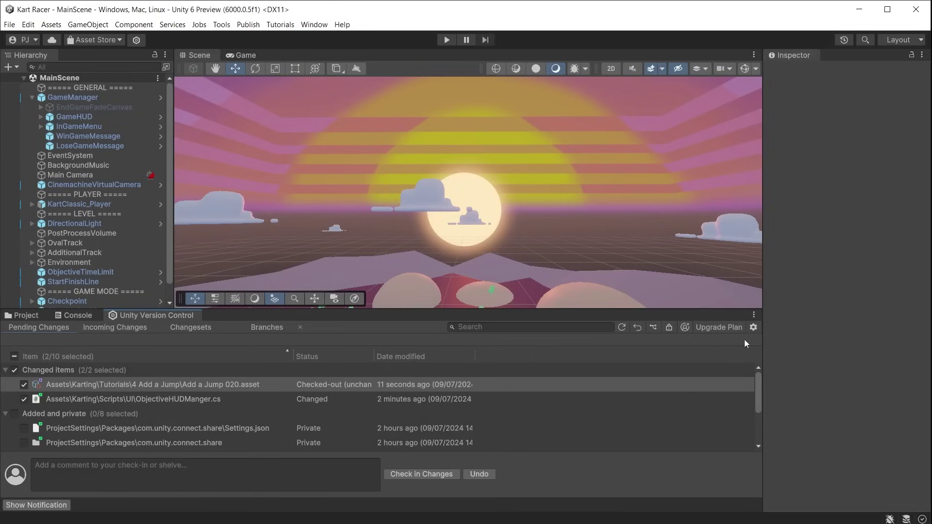
Turn off Show private files in the version control options.
click(752, 328)
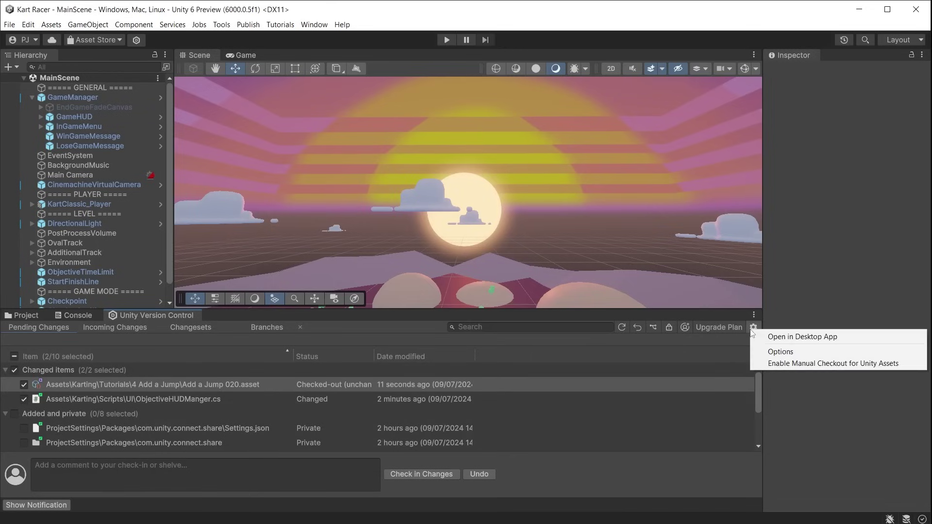
click(780, 352)
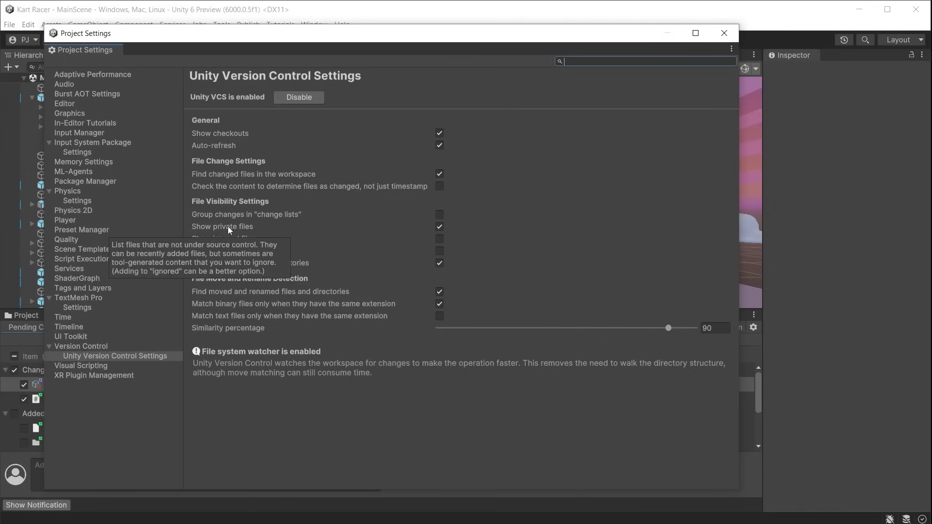
click(439, 227)
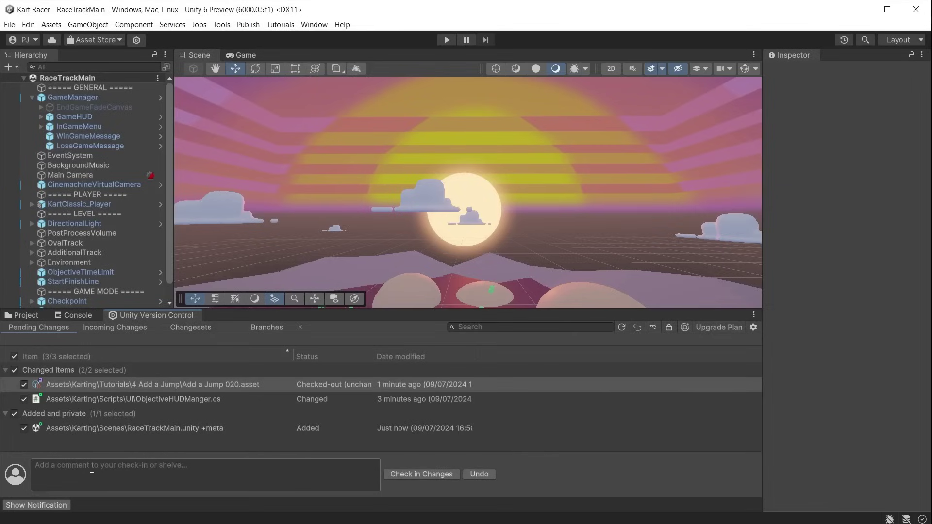
Check in with comment 'Created the main race track scene', then update the workspace and reload MainScene.
click(91, 469)
text(Created the)
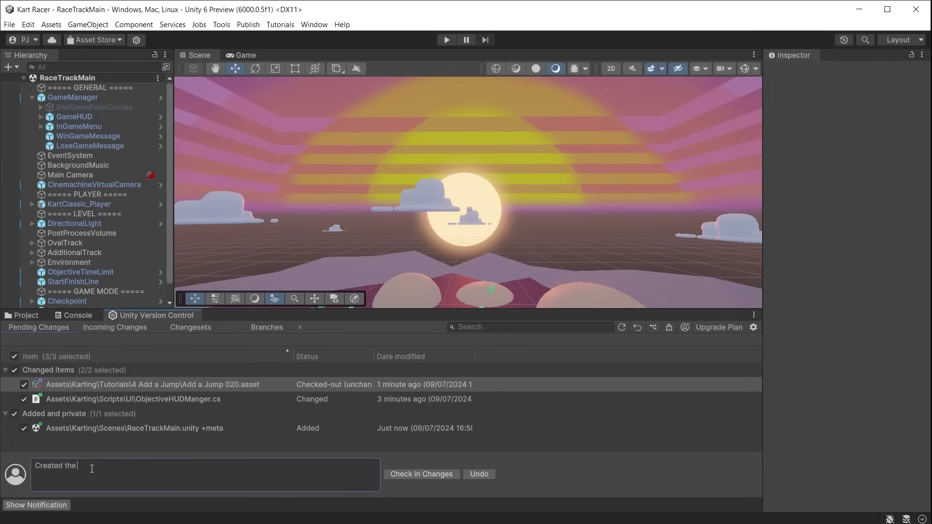
text( main race track scene)
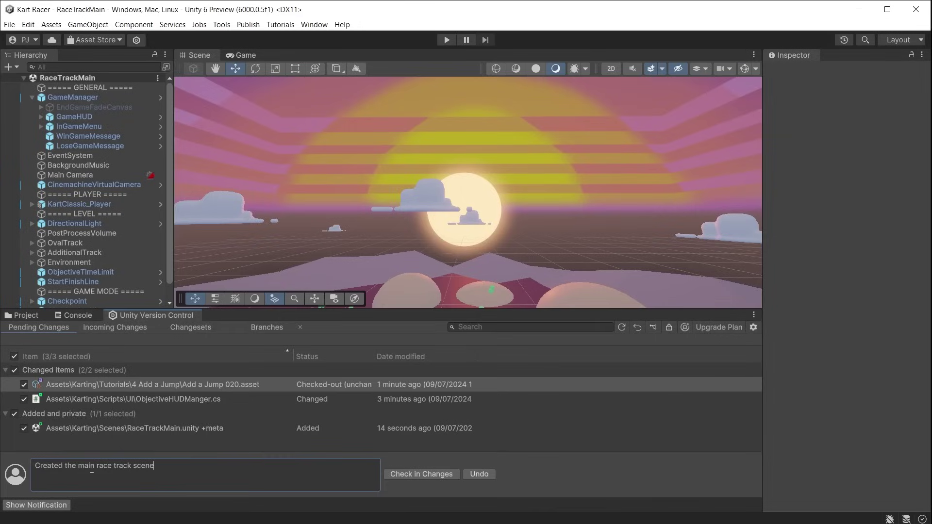
click(440, 476)
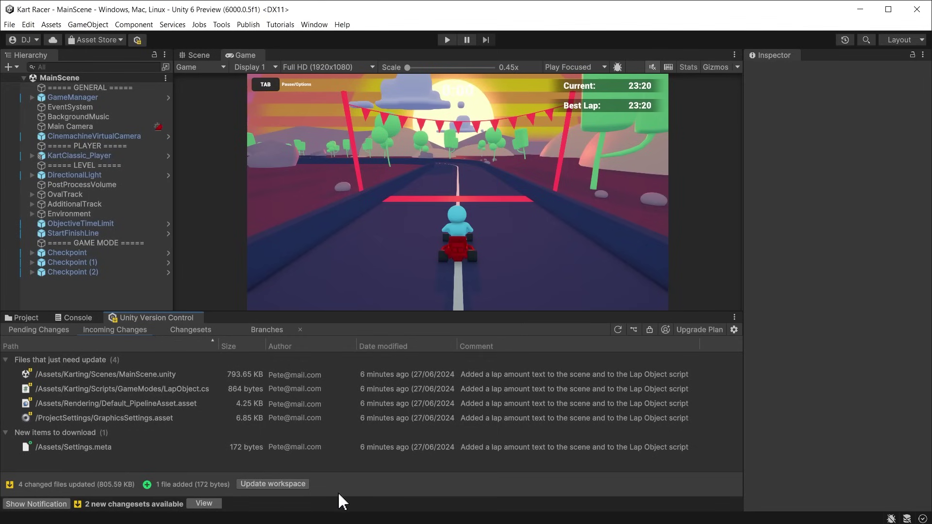
click(284, 483)
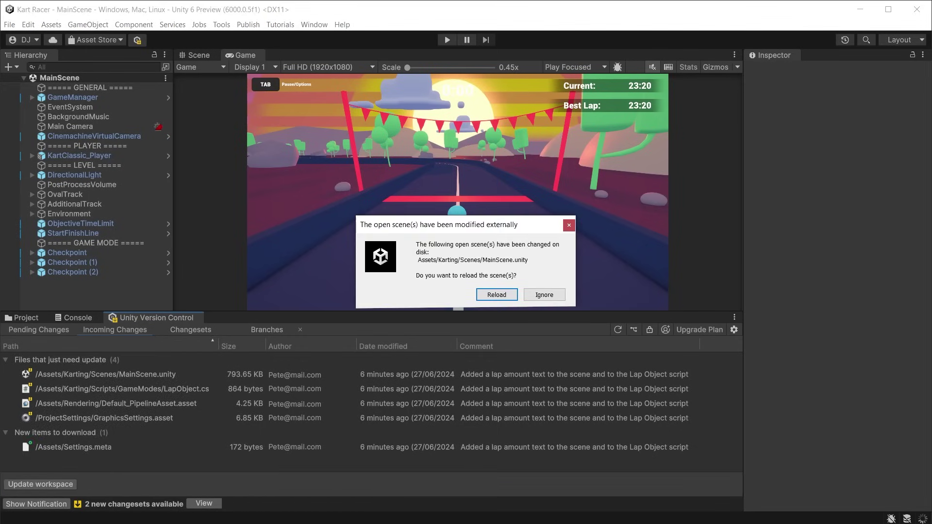
click(496, 295)
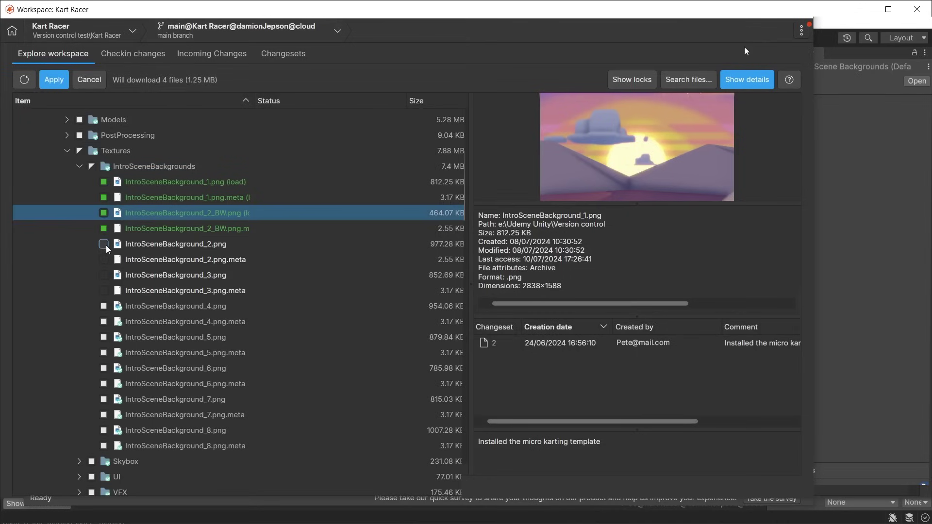
Tick IntroSceneBackground_2.png and IntroSceneBackground_3.png and apply the workspace selection.
click(106, 243)
click(108, 275)
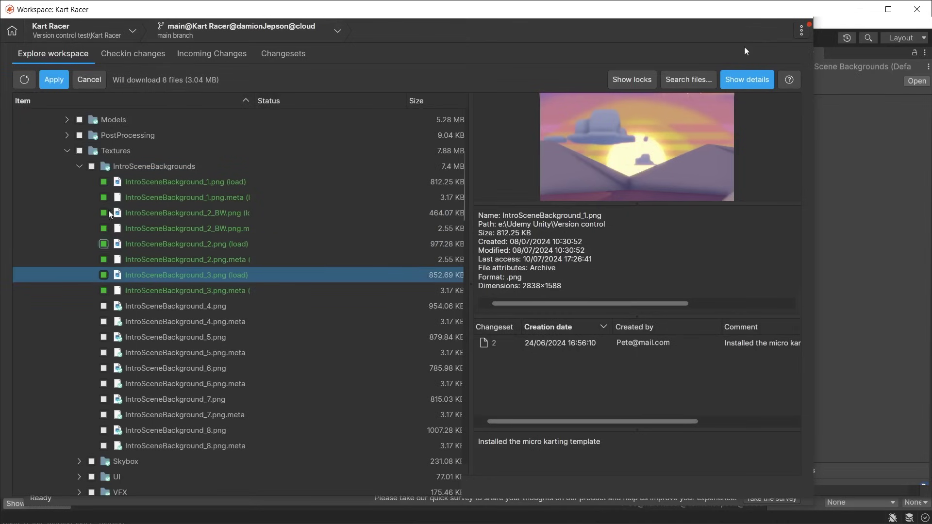
click(54, 80)
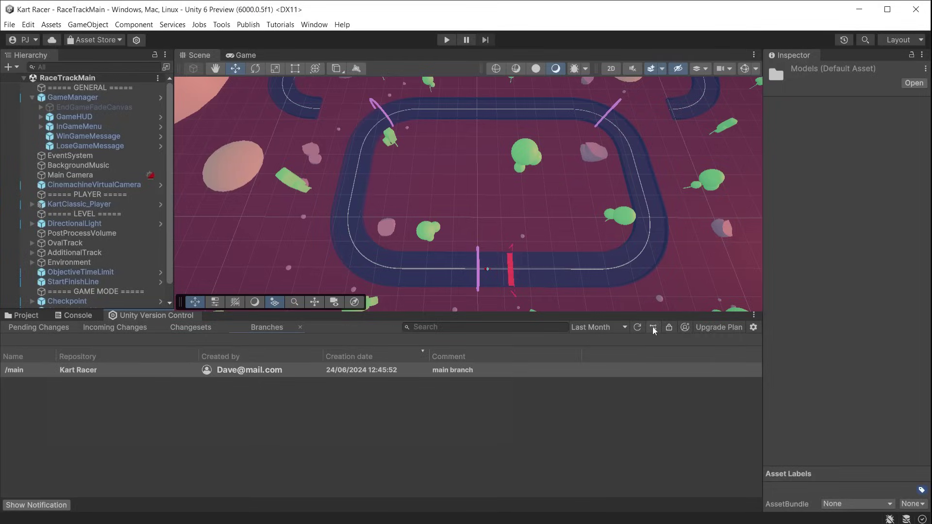
Launch Gluon from the Unity DevOps Version Control Start menu folder.
click(653, 327)
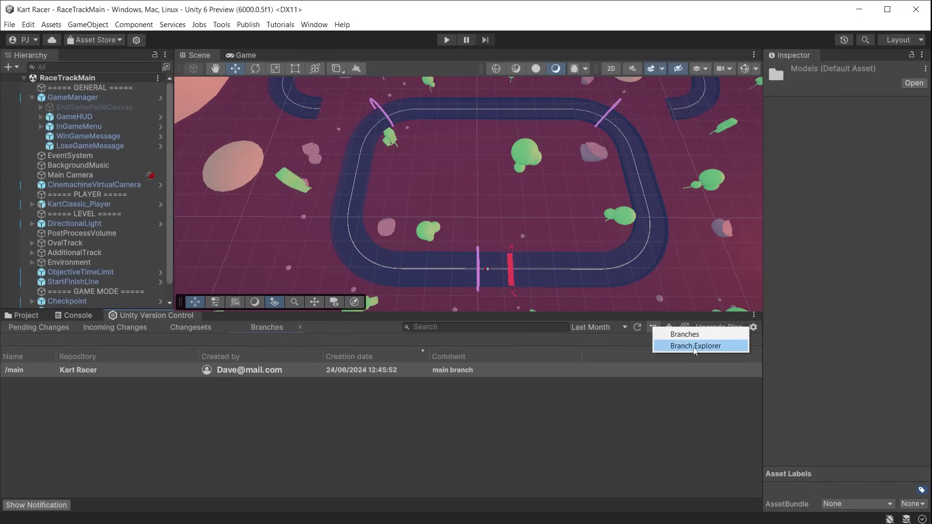
Switch the Unity Version Control tab to the Branch Explorer view.
click(695, 345)
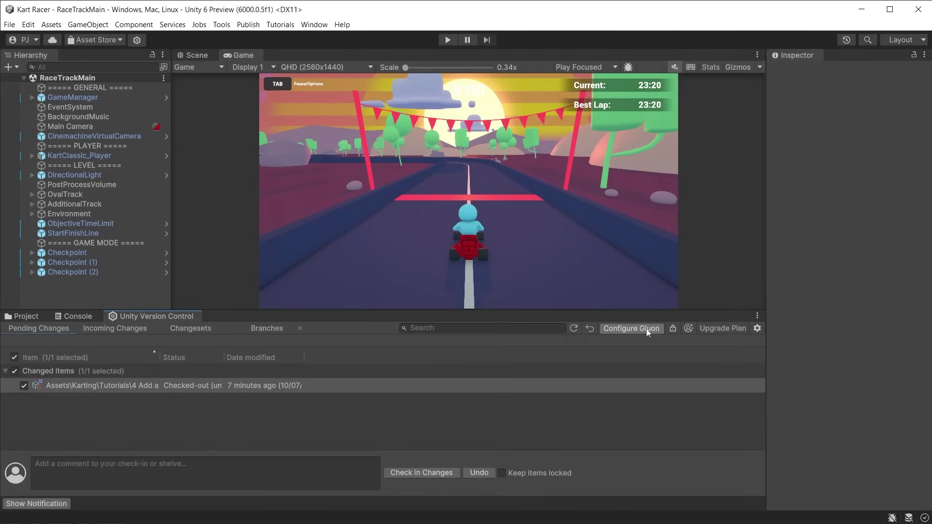
click(645, 328)
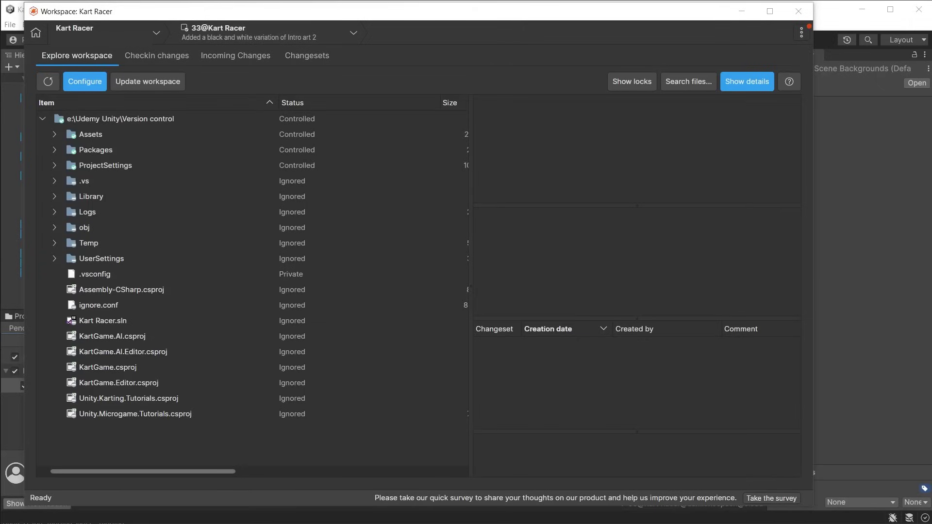
click(74, 86)
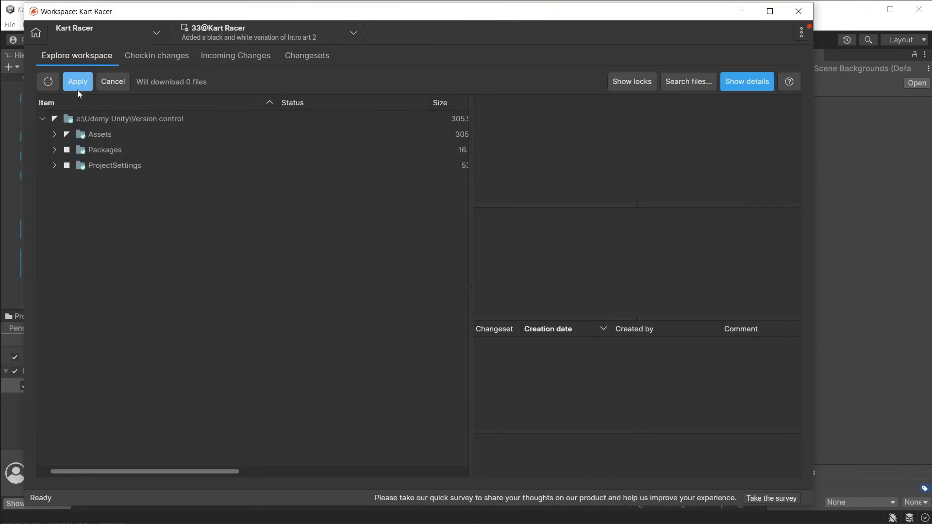
click(54, 134)
scroll(306, 267, down, 4)
scroll(243, 243, up, 1)
Include IntroSceneBackground_1 through _8 PNGs (plus _2_BW), apply, and close Gluon.
click(127, 183)
click(127, 214)
click(127, 245)
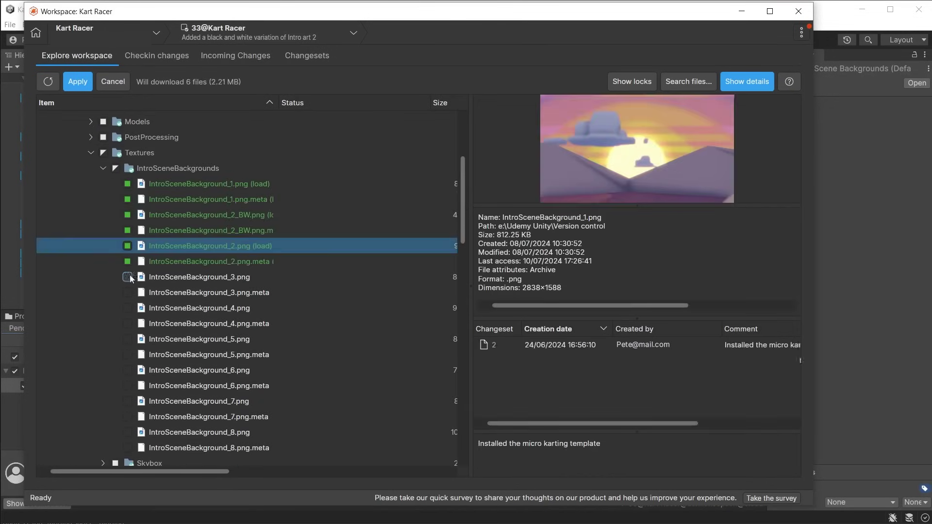
click(127, 277)
click(127, 308)
click(127, 339)
click(127, 369)
click(128, 401)
click(127, 432)
click(81, 85)
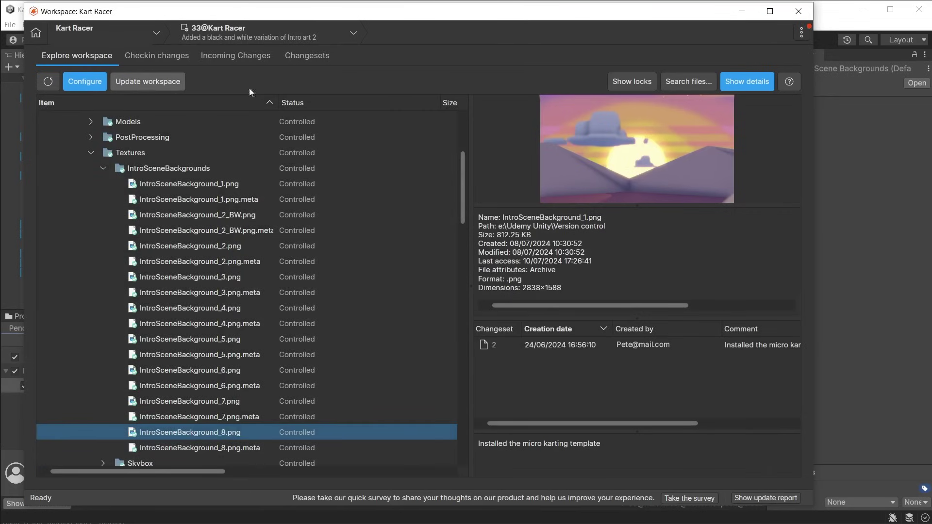
click(797, 10)
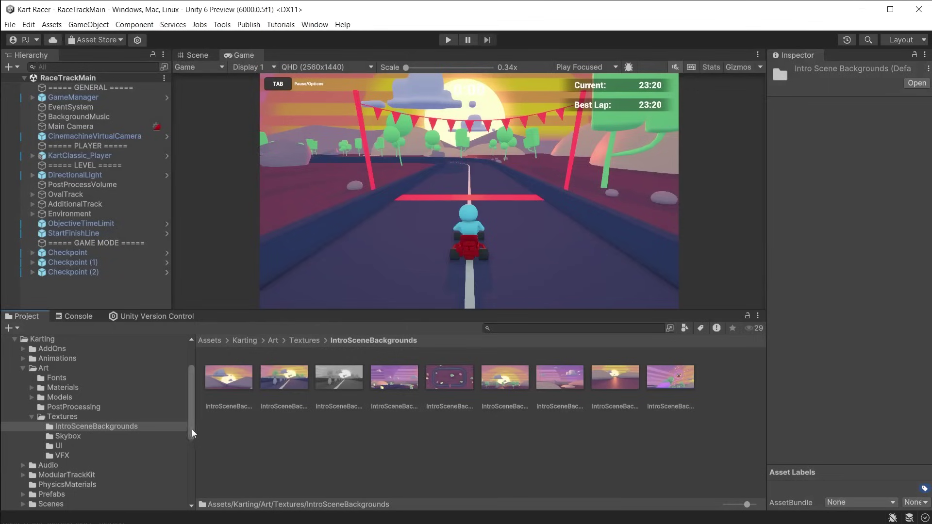
Clear the textures folder selection in the Project panel.
click(684, 424)
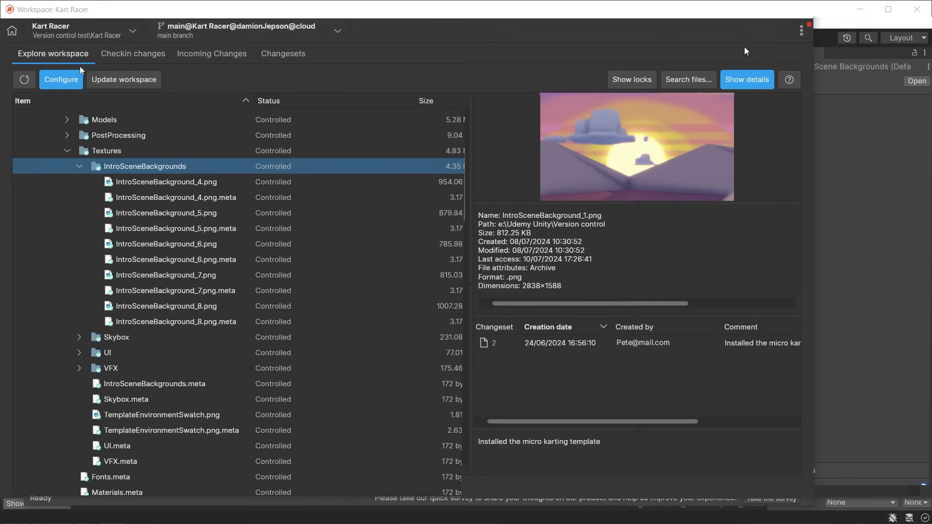
Configure the workspace to load IntroSceneBackground_1, _2_BW, _2 and _3, then apply.
click(77, 77)
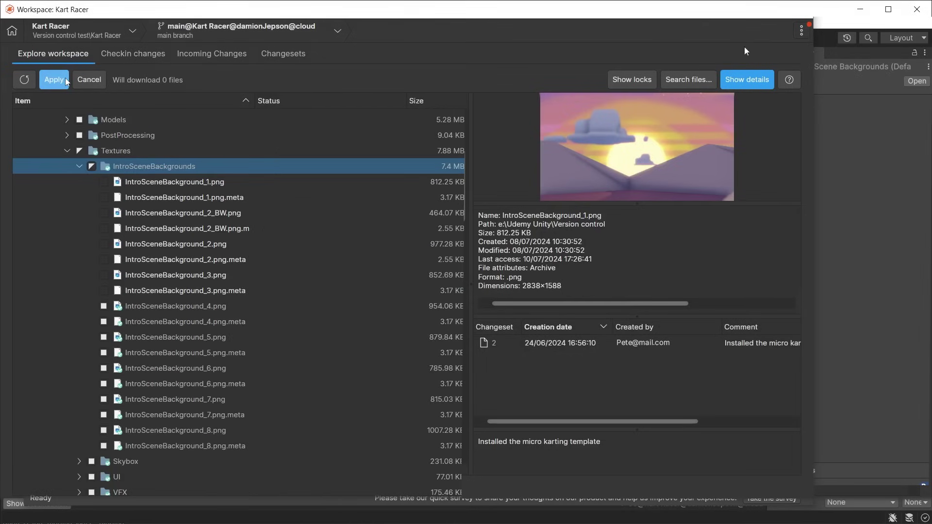
click(104, 182)
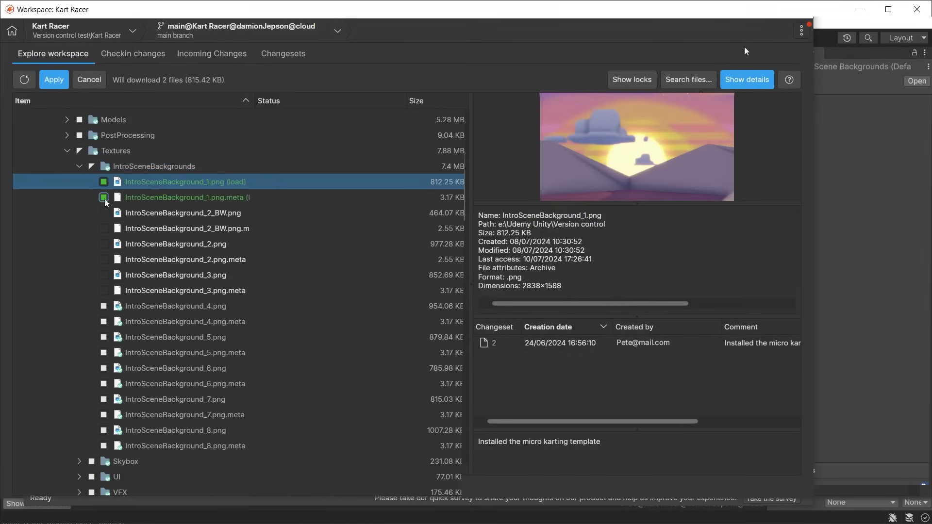
click(103, 214)
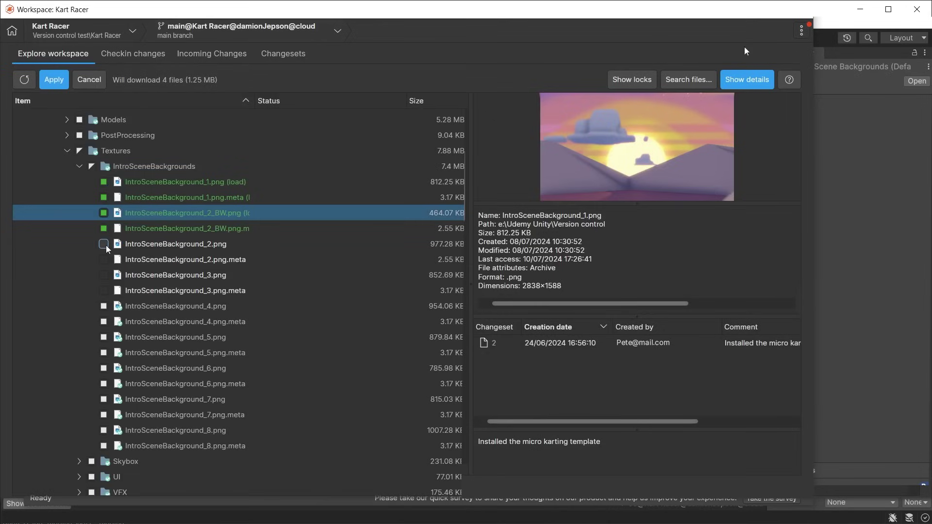
click(104, 244)
click(106, 275)
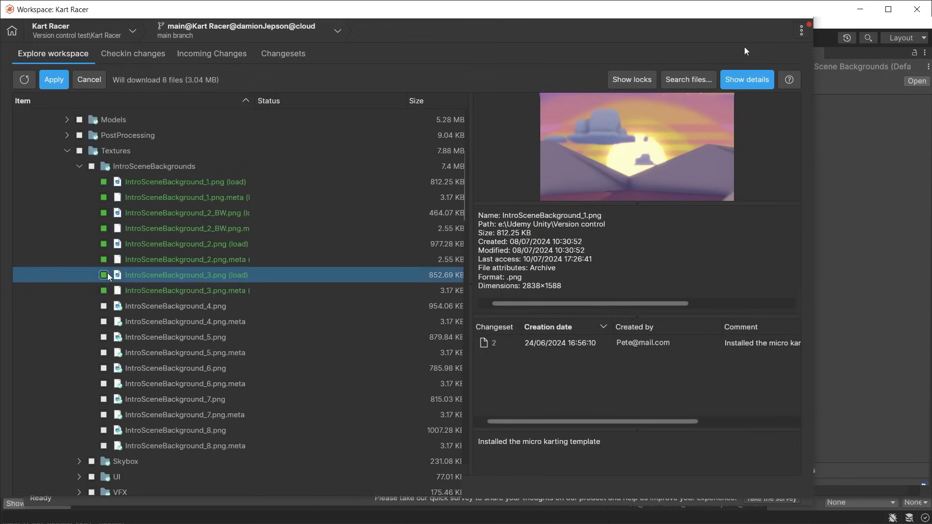
click(55, 83)
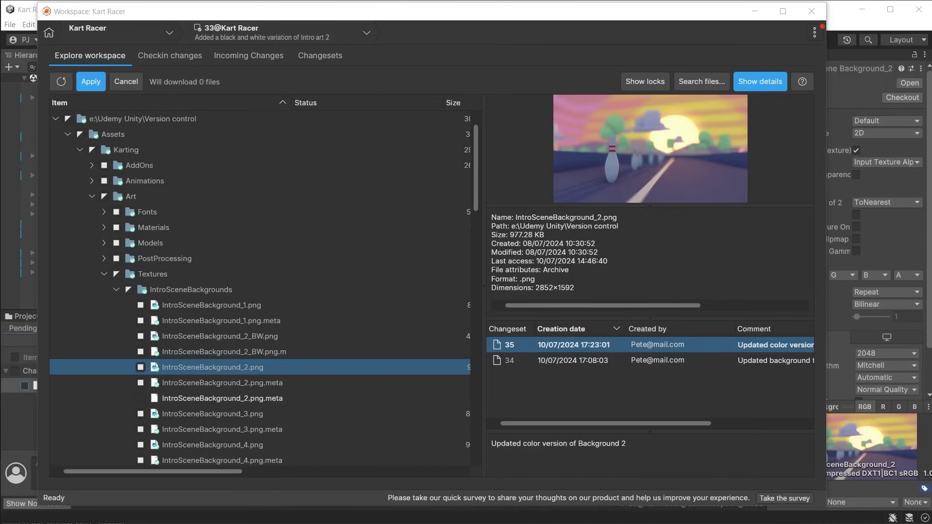
Diff changeset 35's IntroSceneBackground_2.png against its previous revision in Swipe view.
right_click(568, 346)
click(634, 386)
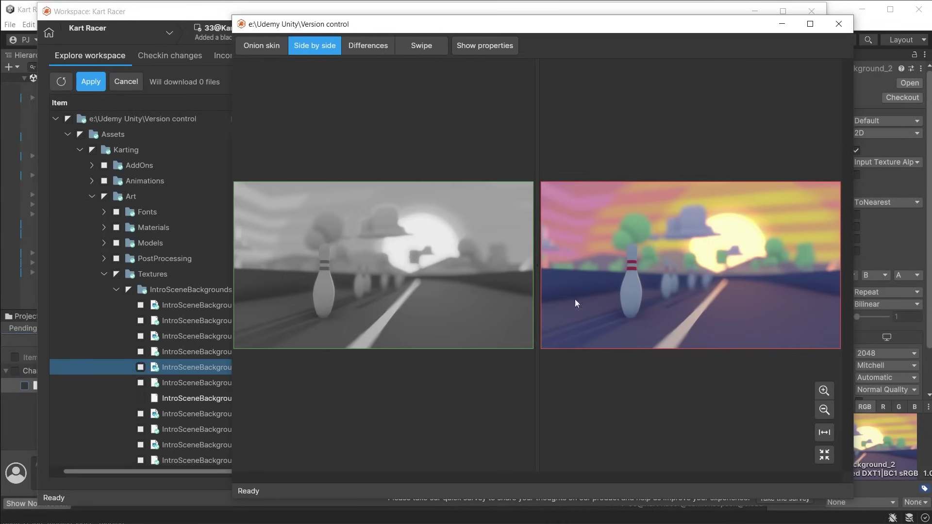
click(422, 51)
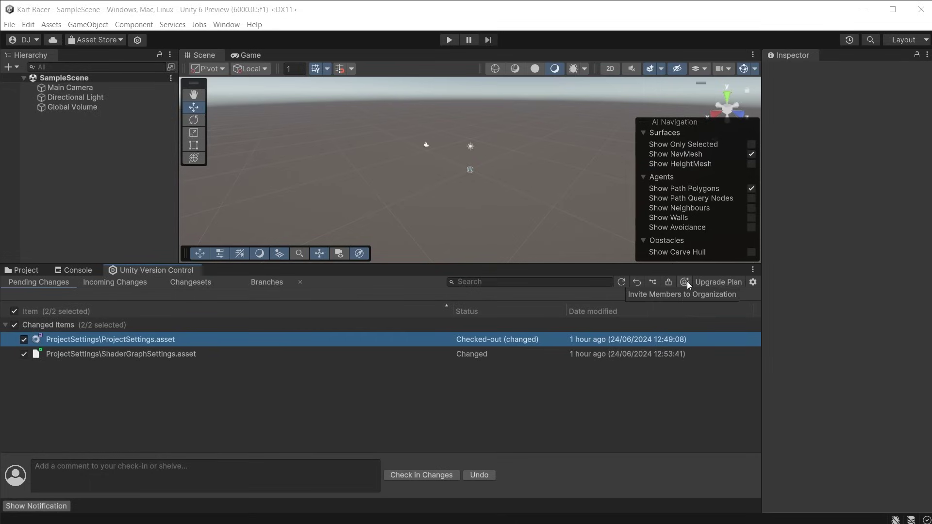
In Unity Cloud, assign a Version Control seat with Admin ticked to the teammate's e-mail address.
click(686, 281)
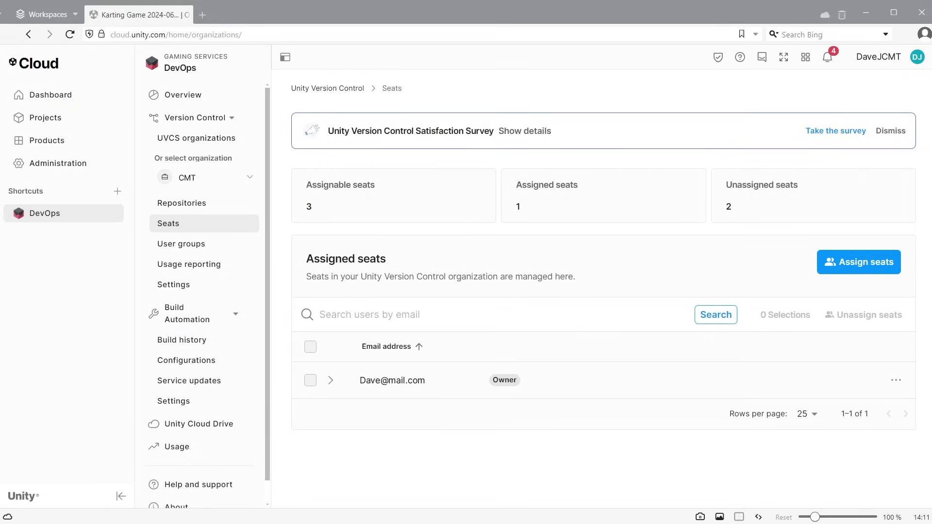
click(873, 266)
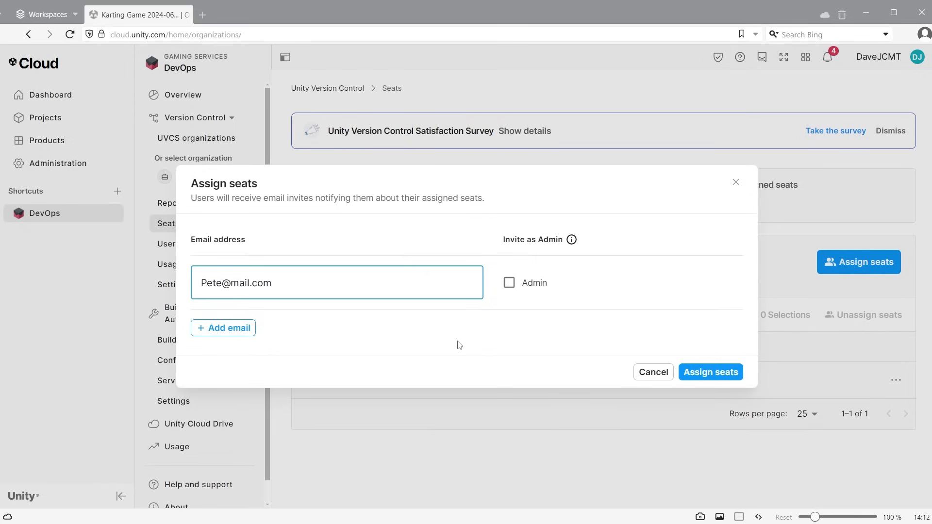
click(509, 282)
click(710, 372)
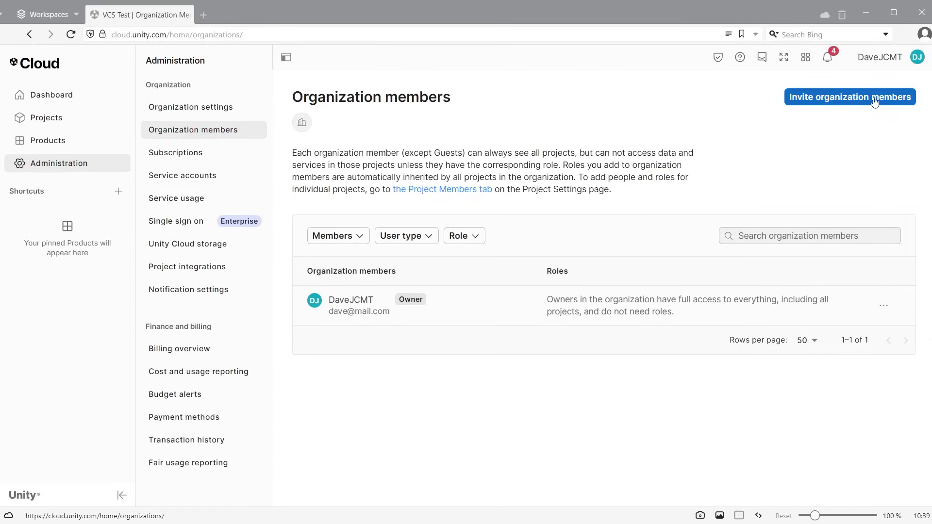
Open the Invite organization members form from the Organization members page.
click(859, 102)
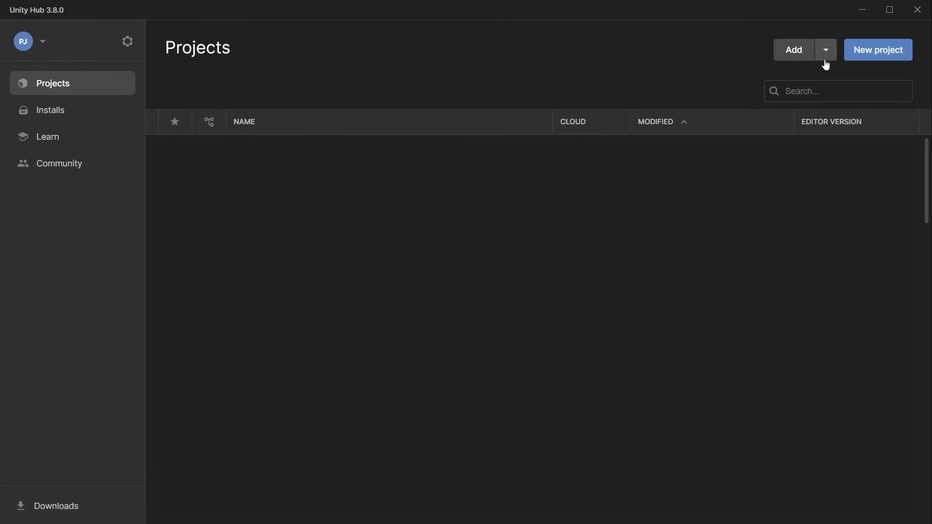
Choose Add UVCS repository from Unity Hub's Add dropdown.
click(826, 53)
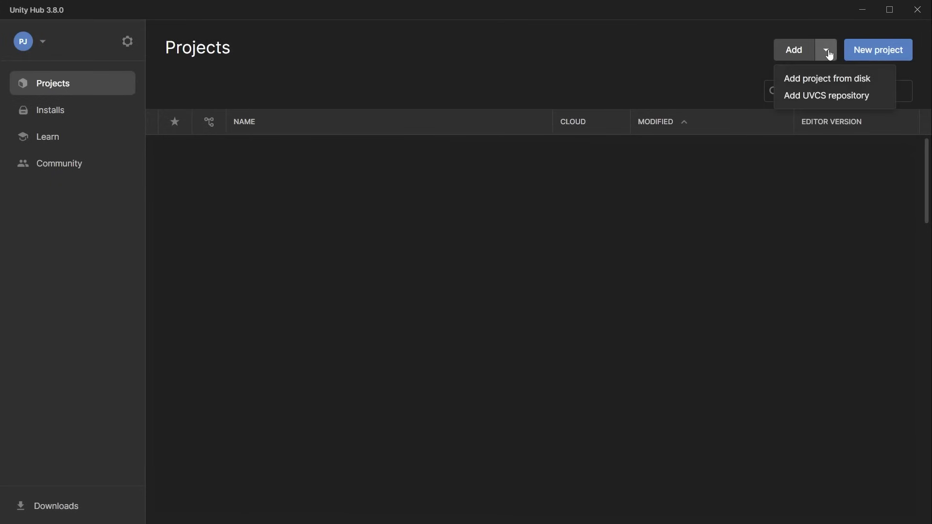
click(818, 98)
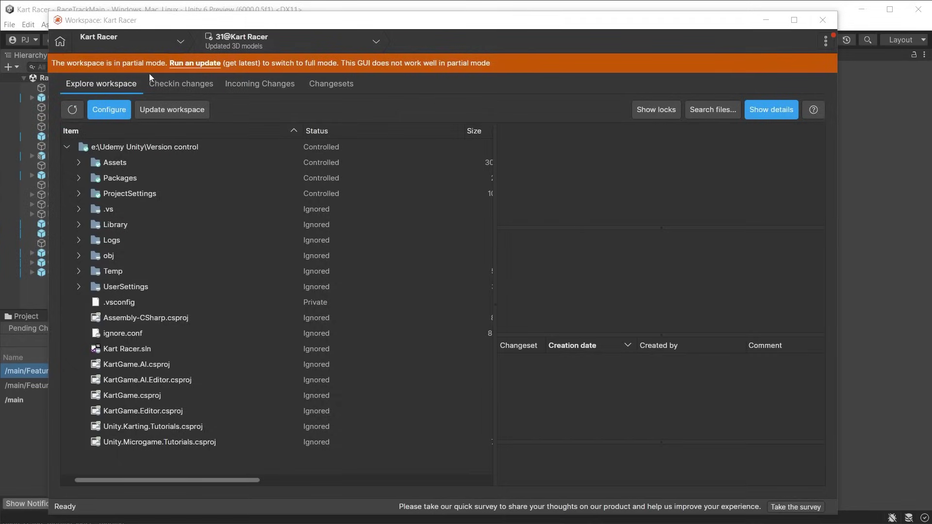
Run an update to bring the Kart Racer workspace up to date.
click(198, 64)
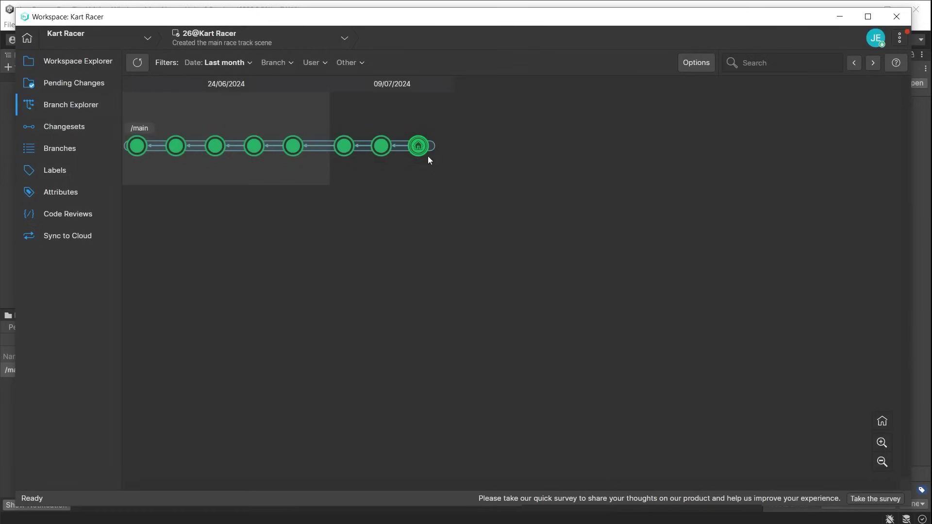
Read the /main changesets in Branch Explorer and open changeset 26's context menu.
mouse_move(257, 150)
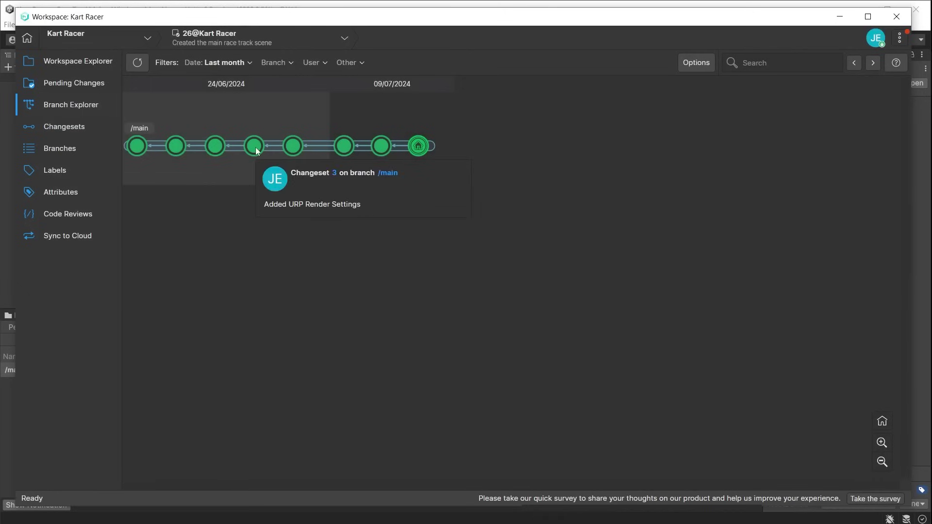
mouse_move(296, 151)
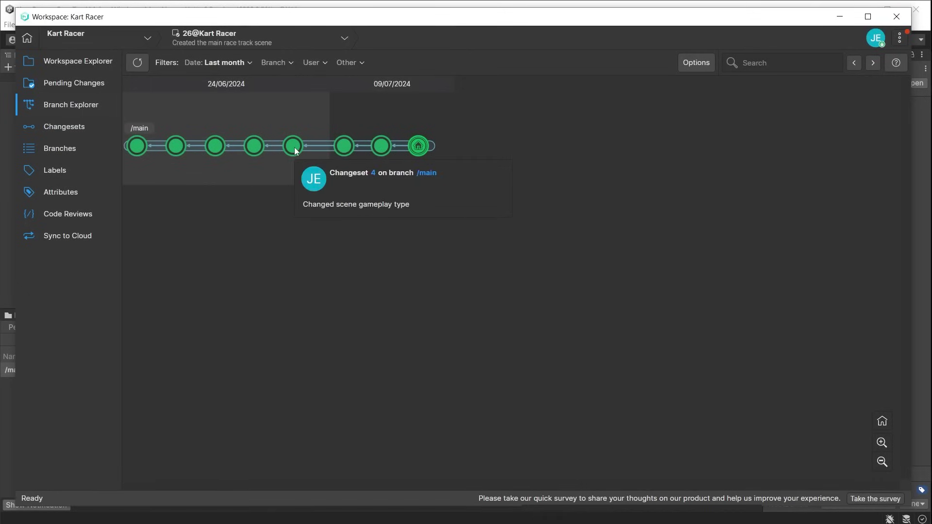
mouse_move(352, 151)
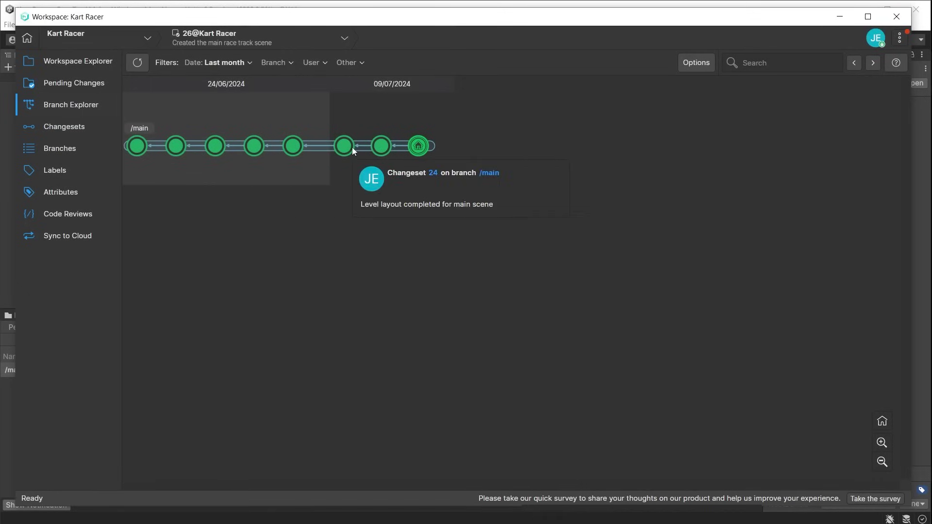
right_click(418, 146)
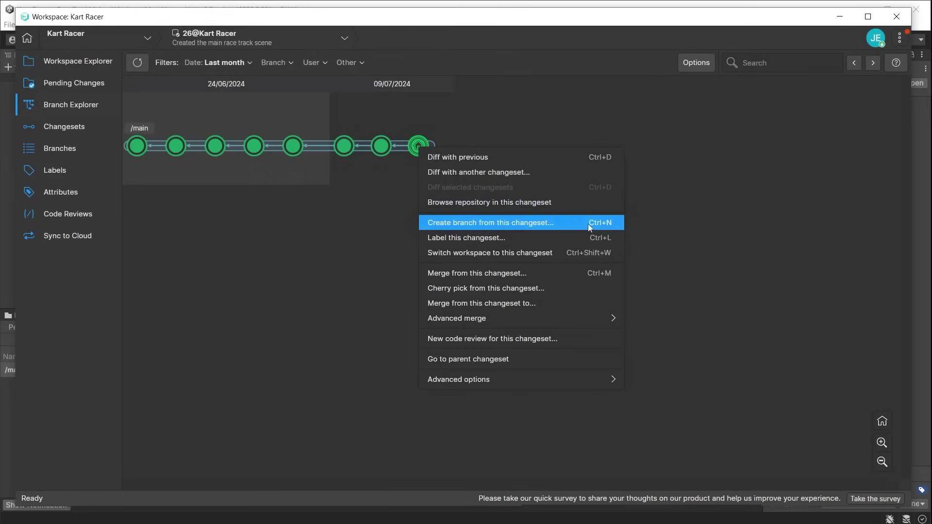
Create branch 'Feature 1 - Nitro boost' from changeset 26, commented 'Adding a nitro boost feature for the car'.
click(588, 224)
text(Feature 1)
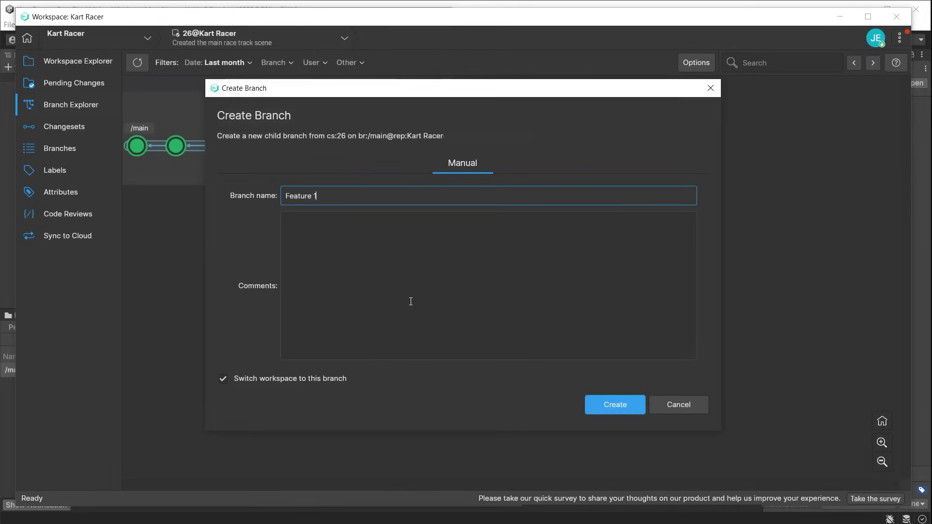
text( - Nitro boost)
click(402, 267)
text(Adding a nitro bo)
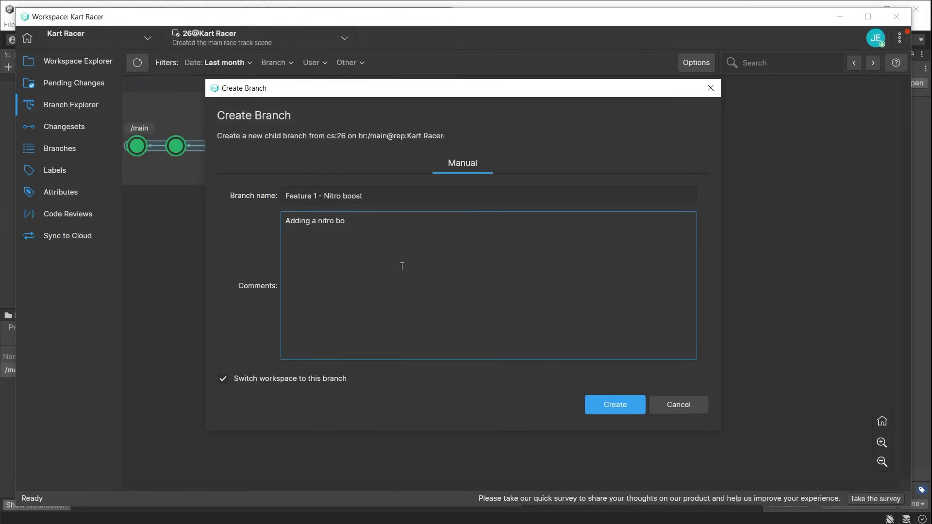
text(ost feature for the car)
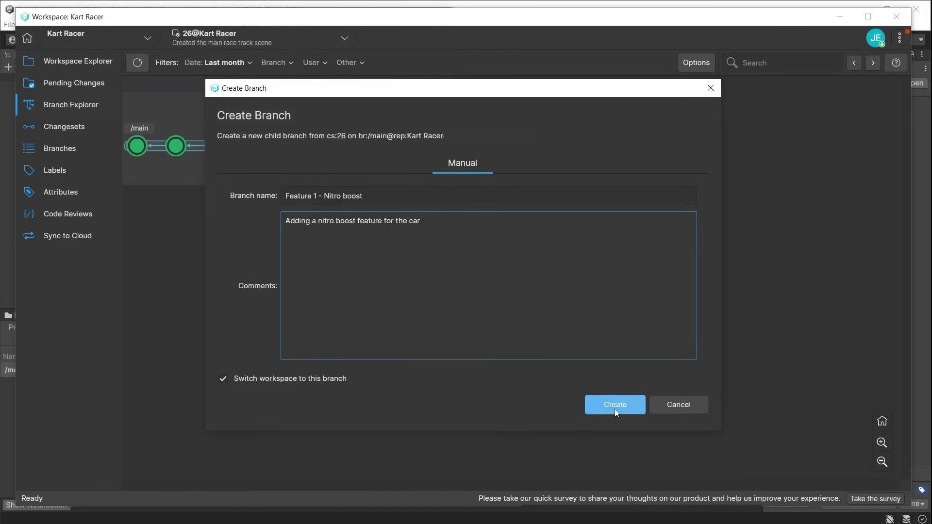
click(615, 407)
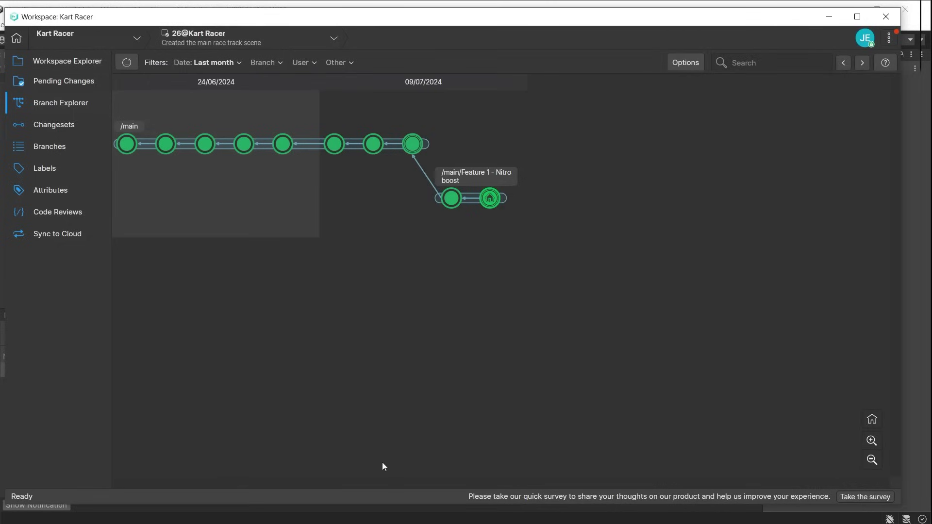
Merge the Nitro boost branch's head changeset into /main, dismissing the easy-merge tip.
right_click(494, 200)
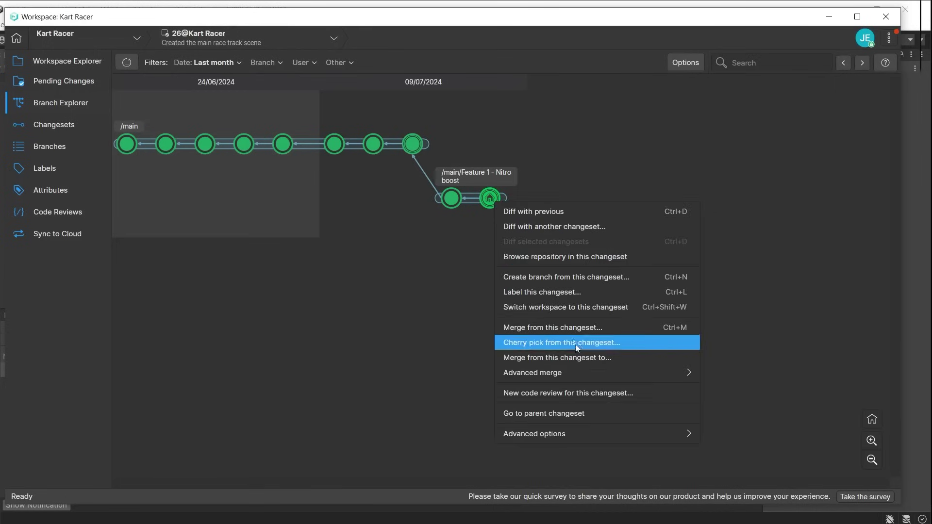
click(644, 357)
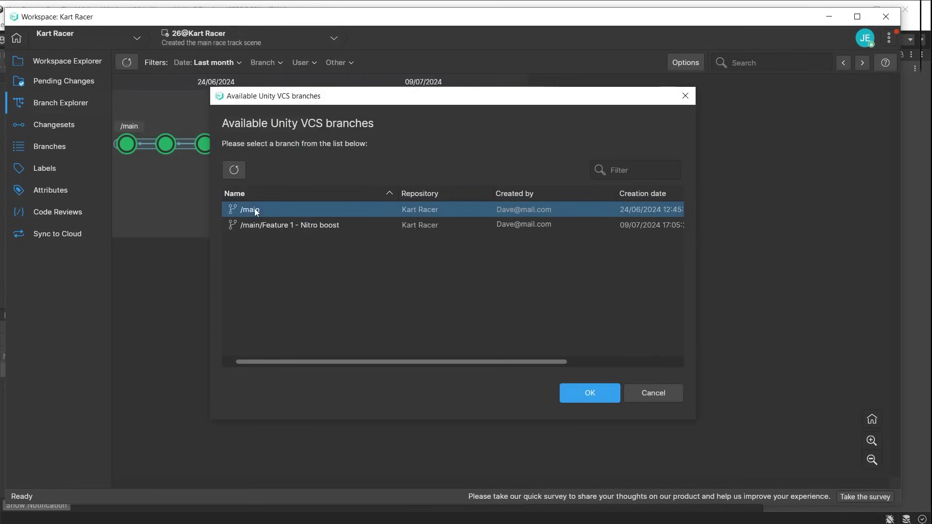
click(579, 395)
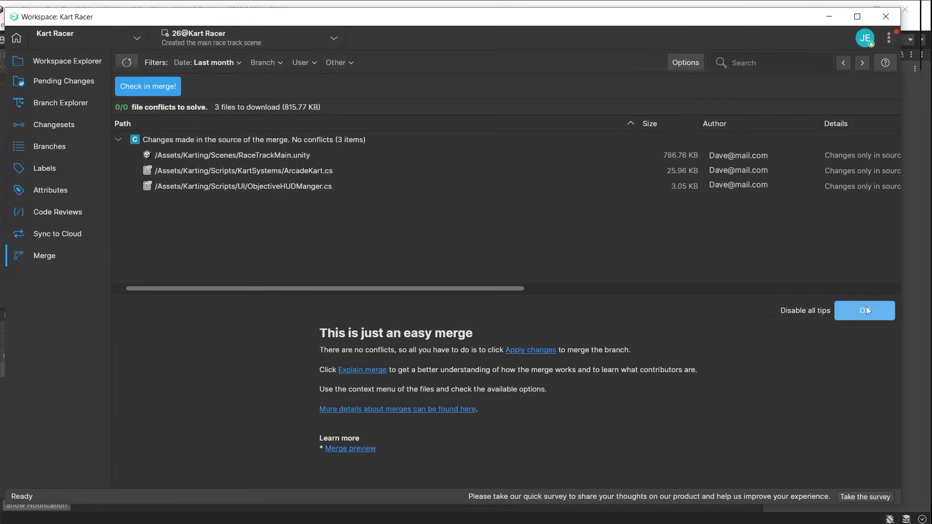
click(865, 307)
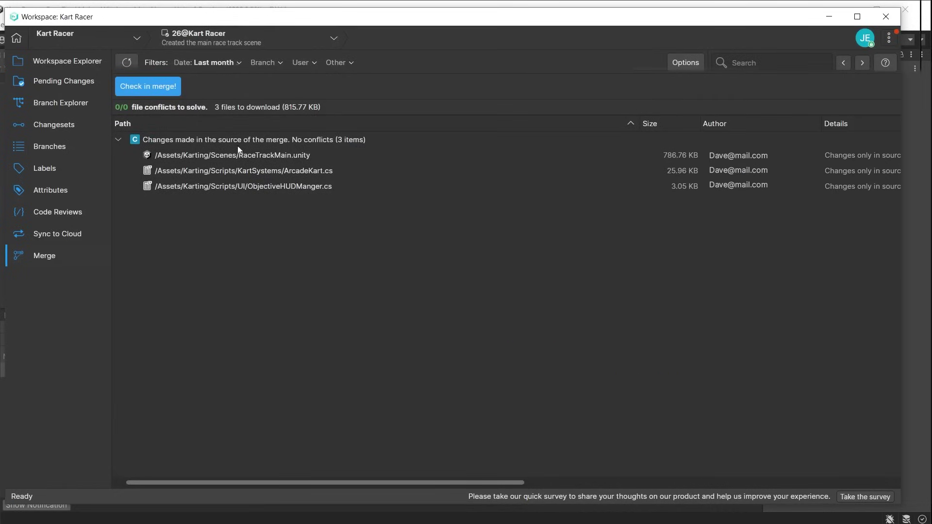
Check in the merge with the comment 'Nitro boost completed'.
click(165, 87)
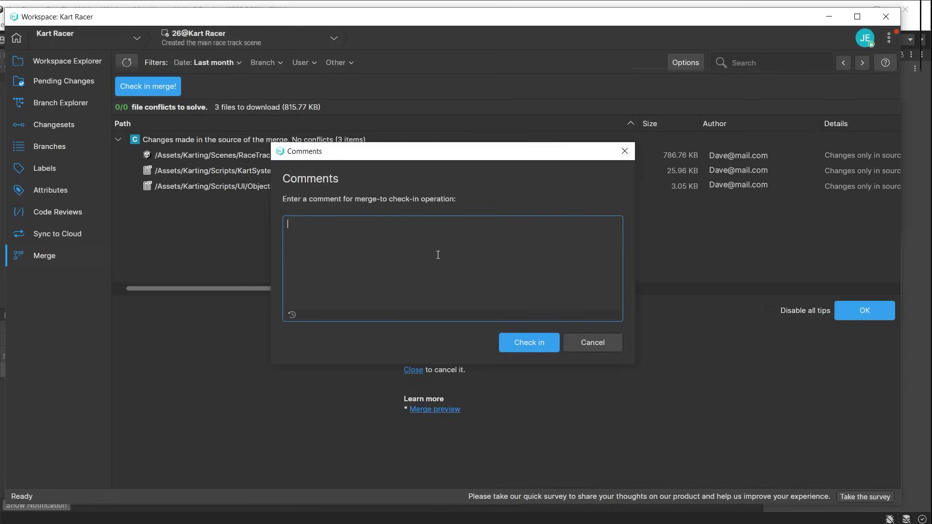
text(Nitro boost)
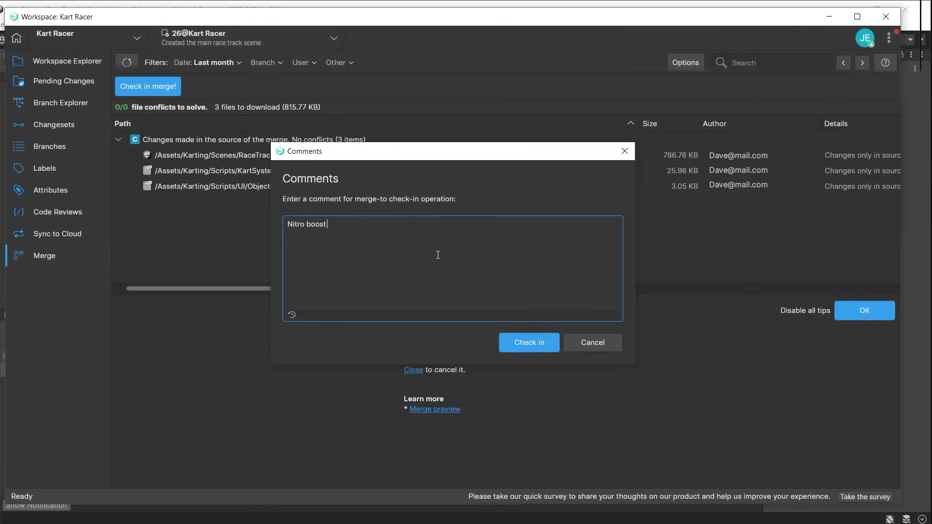
text( completed)
click(532, 348)
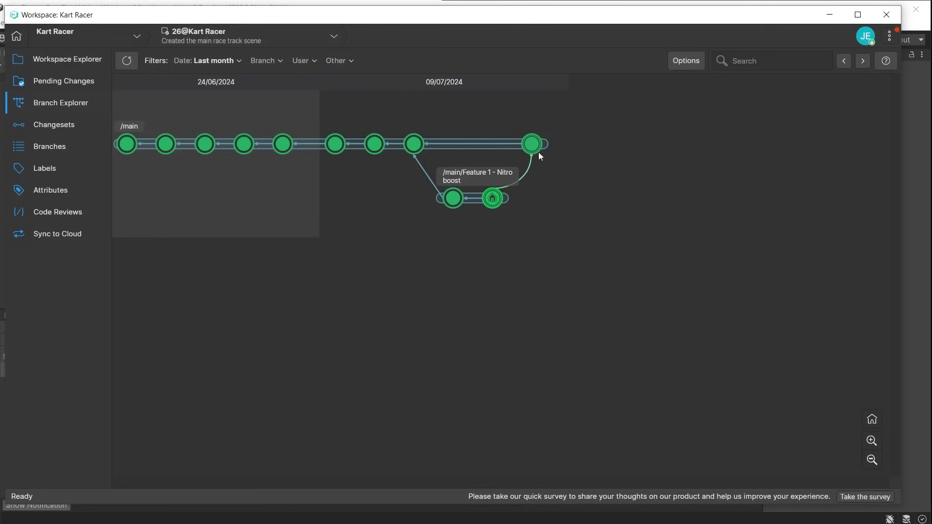
Dismiss the pending-changes error and list the Branching Strategies workspace's pending changes.
mouse_move(534, 147)
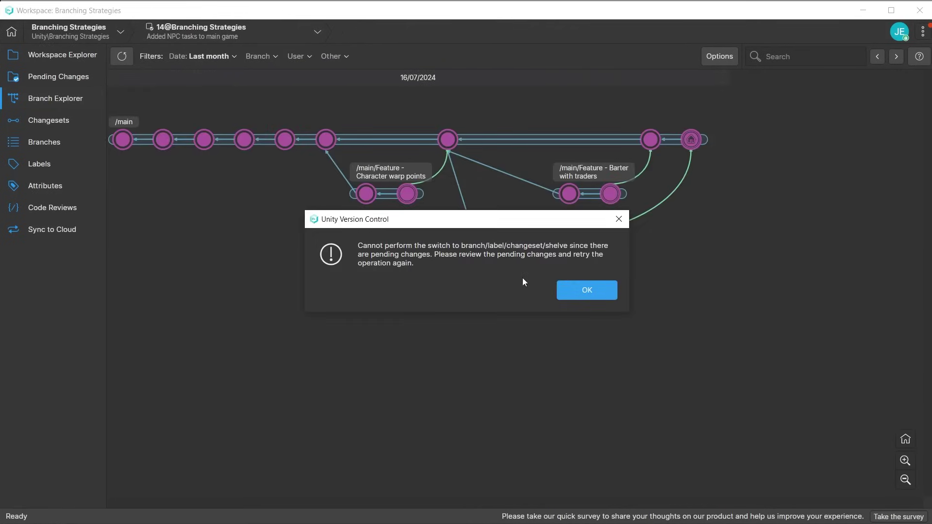
click(575, 292)
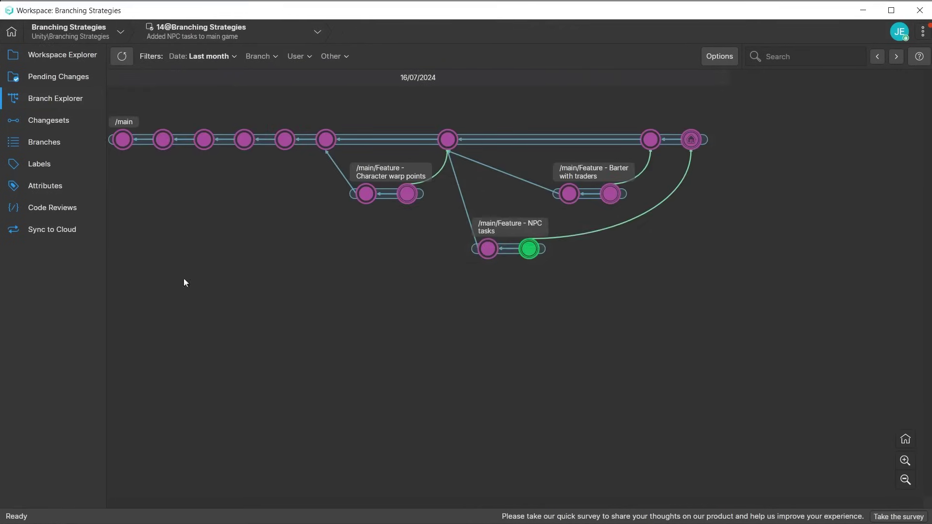
click(48, 78)
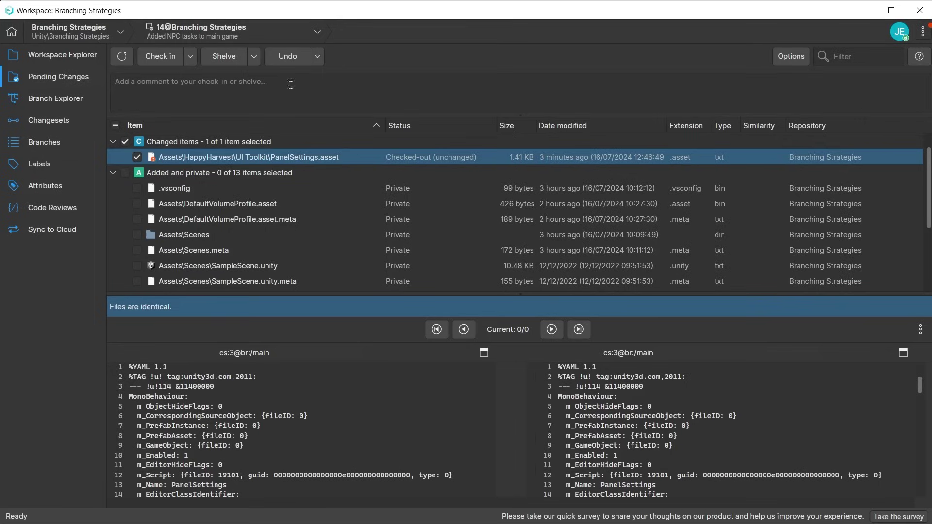
Undo the pending workspace change, then label the newest /main changeset V1.0.
click(284, 56)
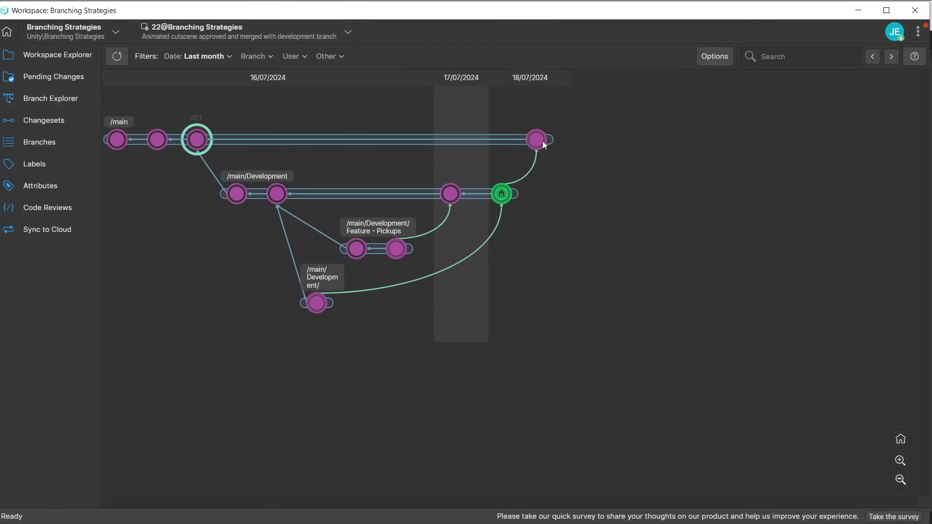
right_click(537, 140)
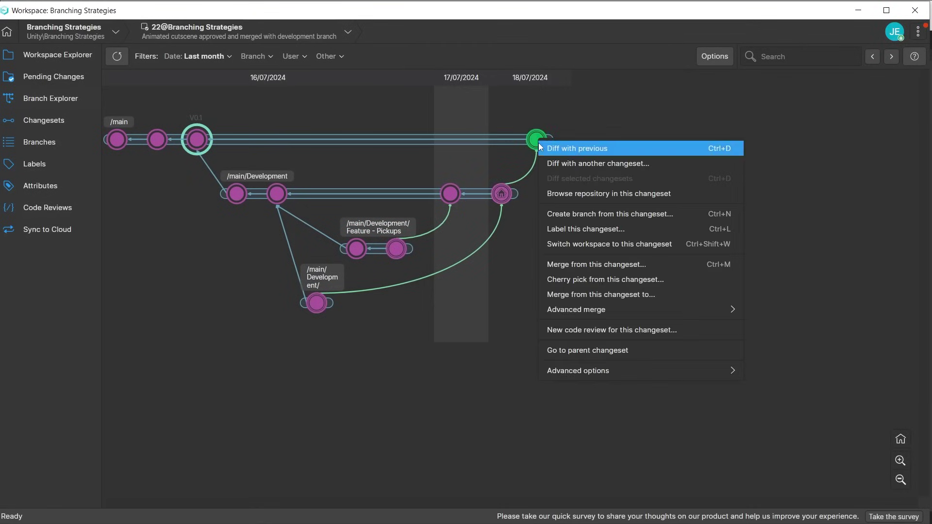
click(605, 231)
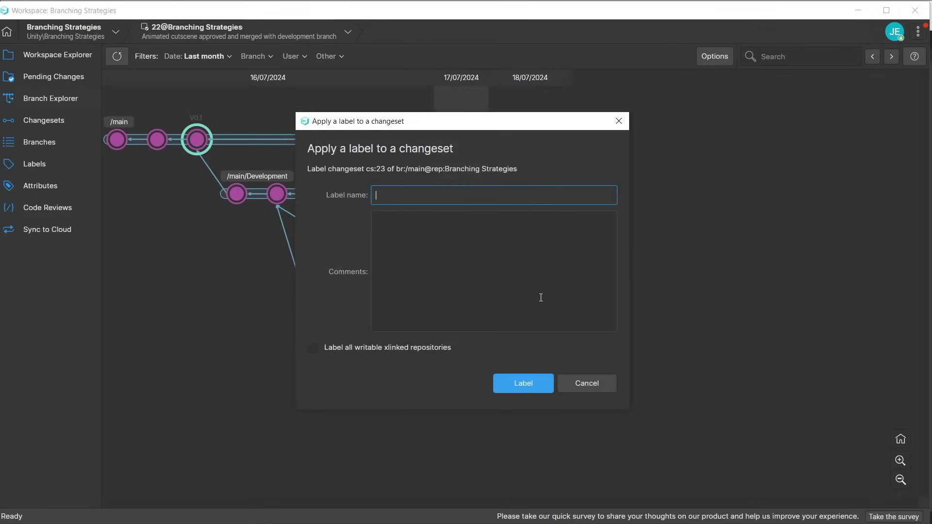
text(V1.0)
key(Return)
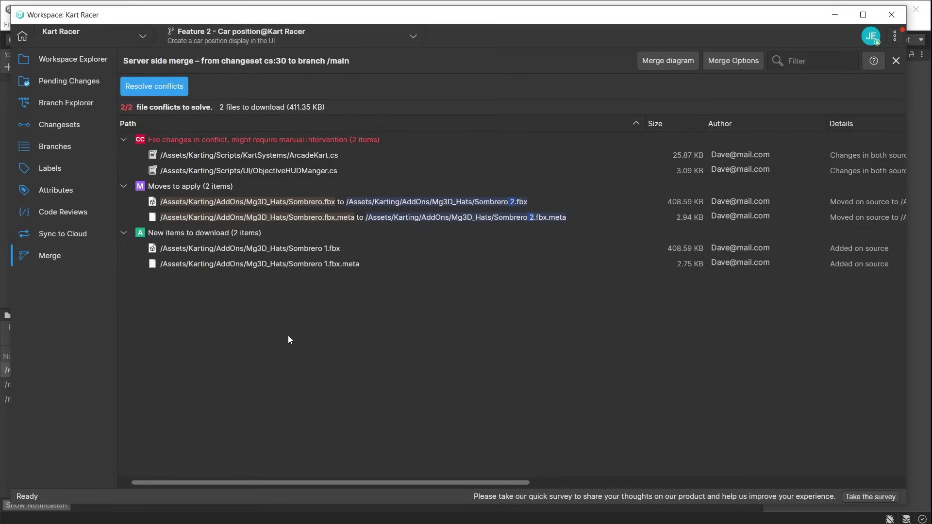
Resolve the ObjectiveHUDManger.cs conflicts and check in the merge commented 'Updated 3D model'.
right_click(288, 169)
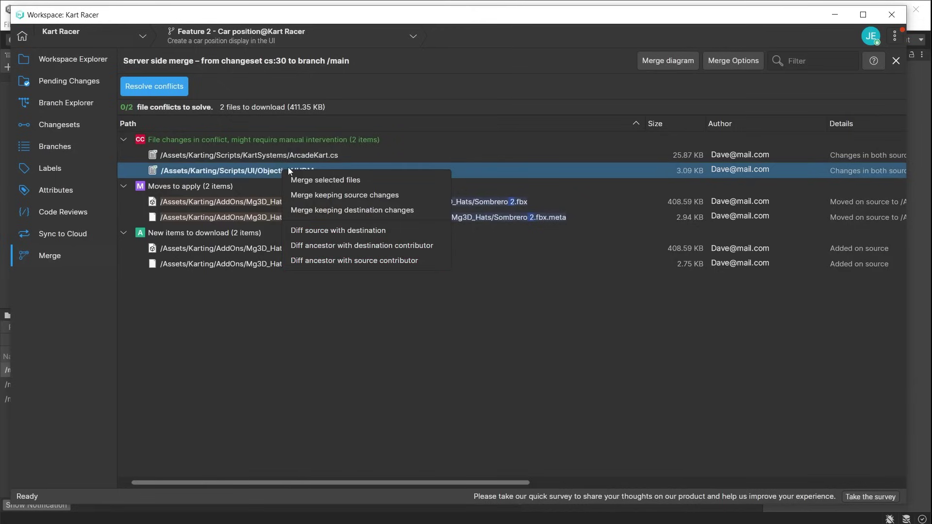
click(386, 229)
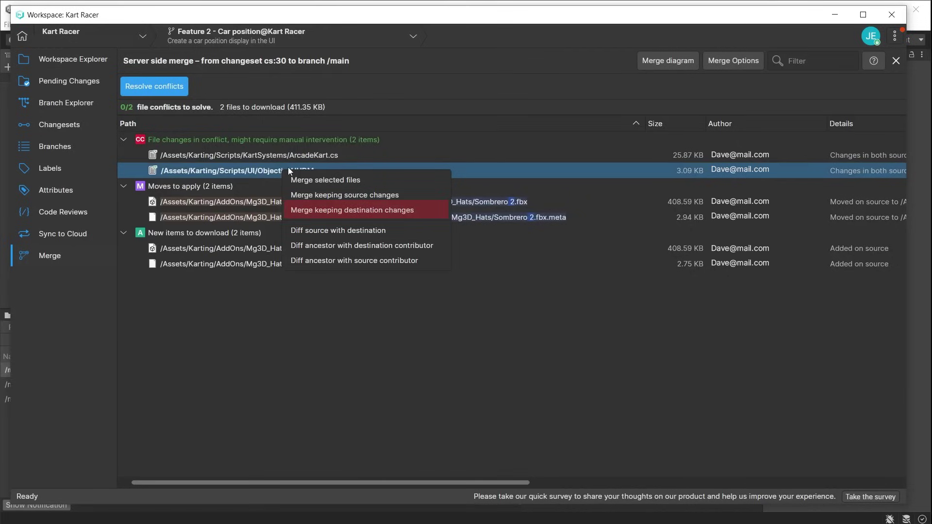
key(Escape)
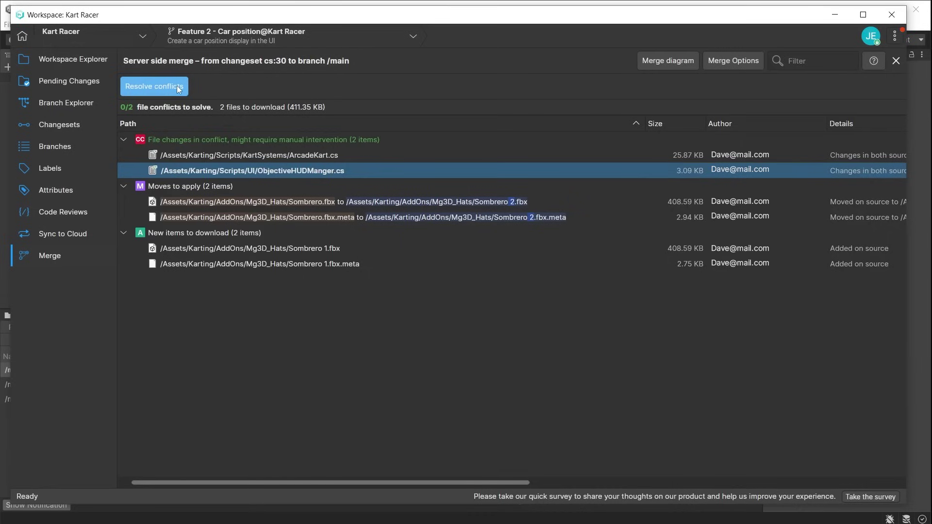
click(178, 87)
text(Updated 3D models)
click(527, 345)
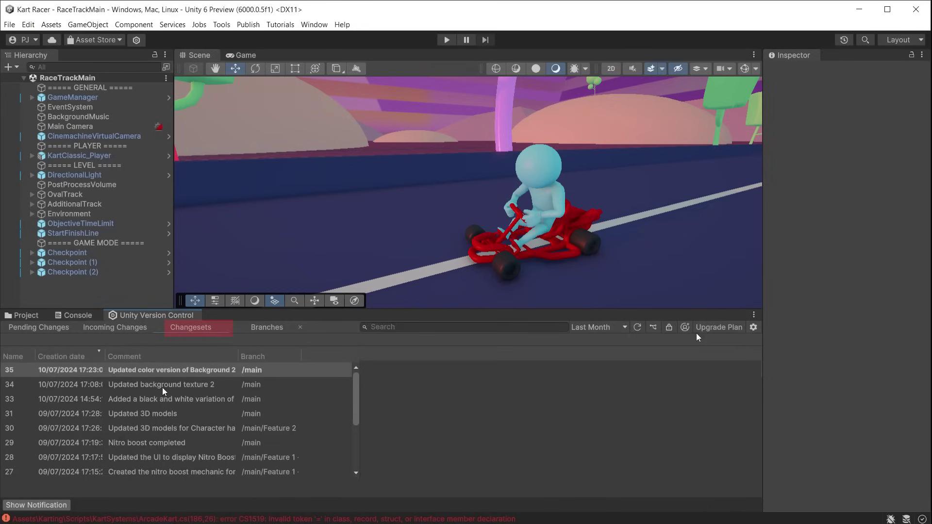
Revert the Kart Racer workspace to changeset 34 from the Changesets list.
right_click(151, 385)
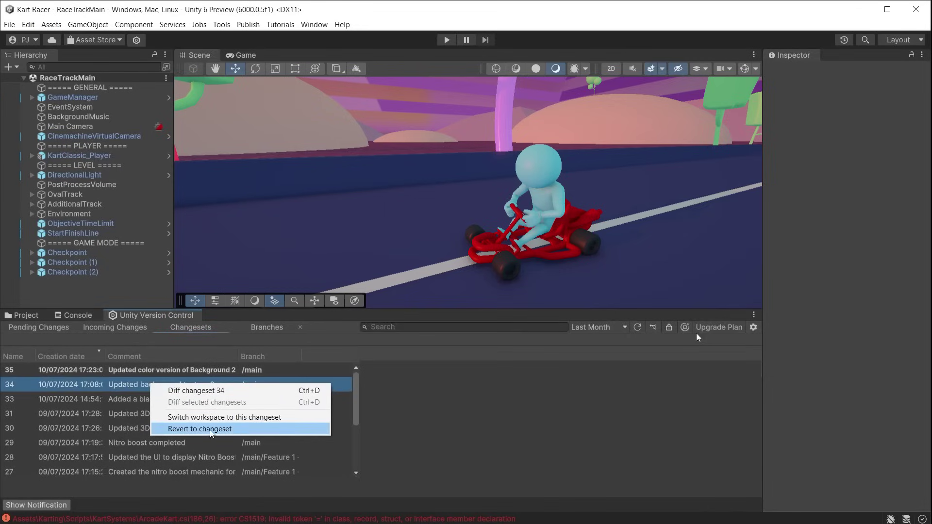
click(230, 429)
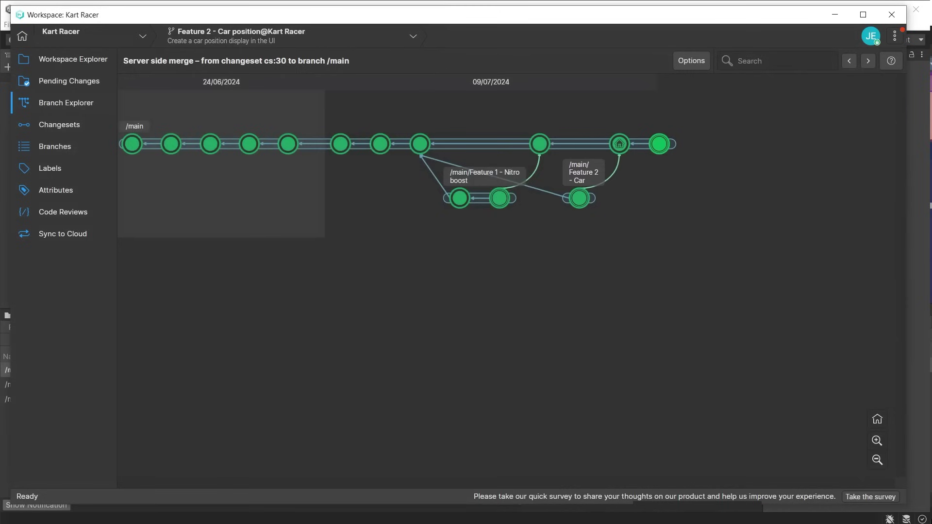
Delete changeset 32, the newest on /main, via Advanced options and confirm.
right_click(661, 148)
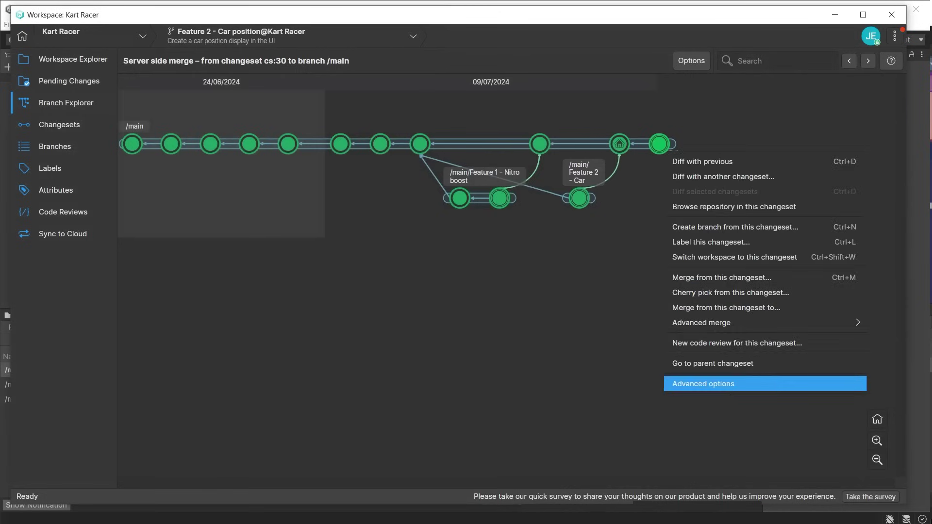
mouse_move(792, 390)
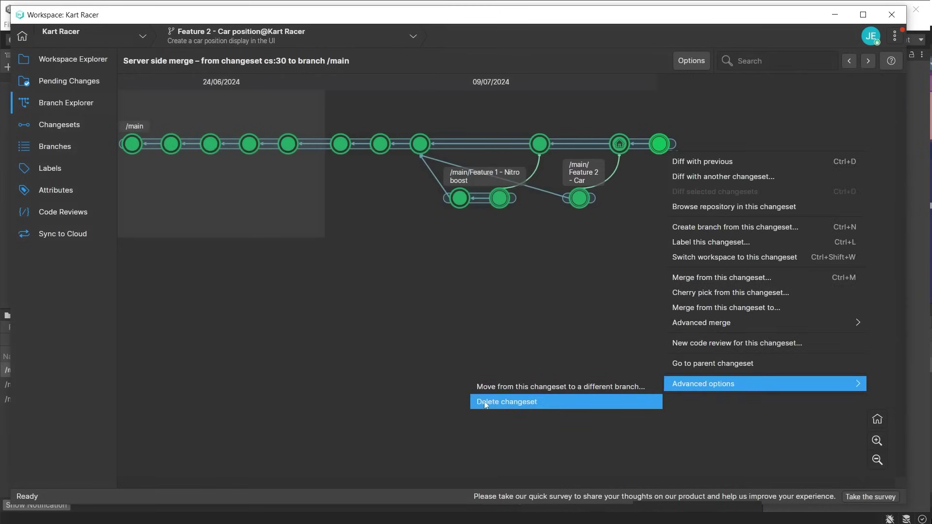
click(548, 402)
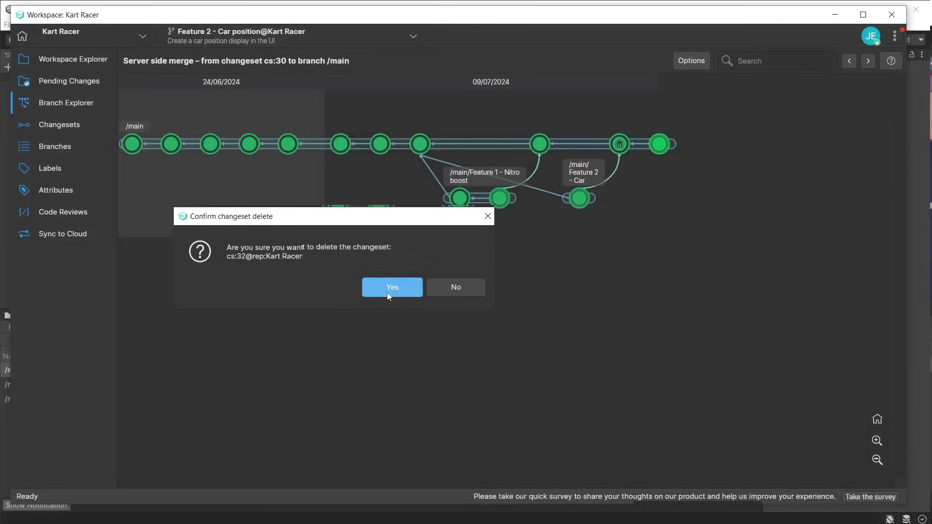
click(385, 286)
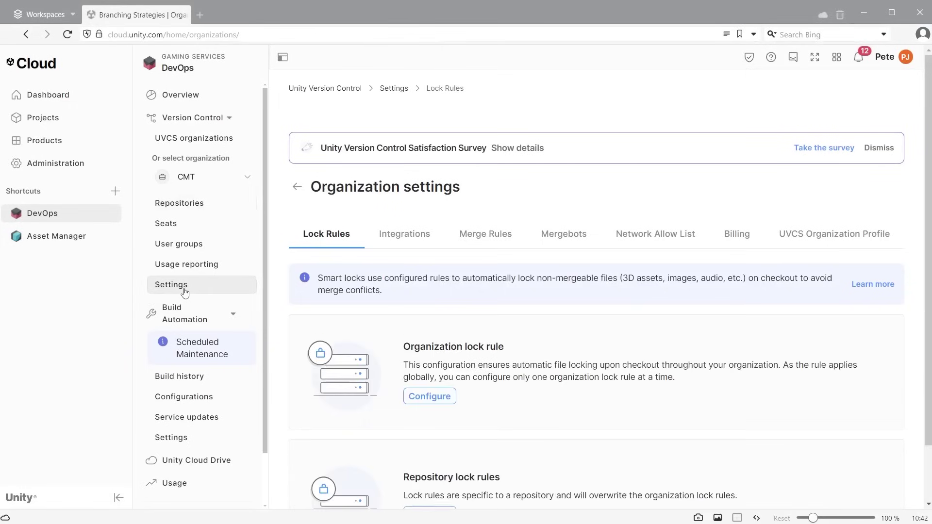
Go to the organization's Merge Rules and begin a new merge rule.
click(488, 241)
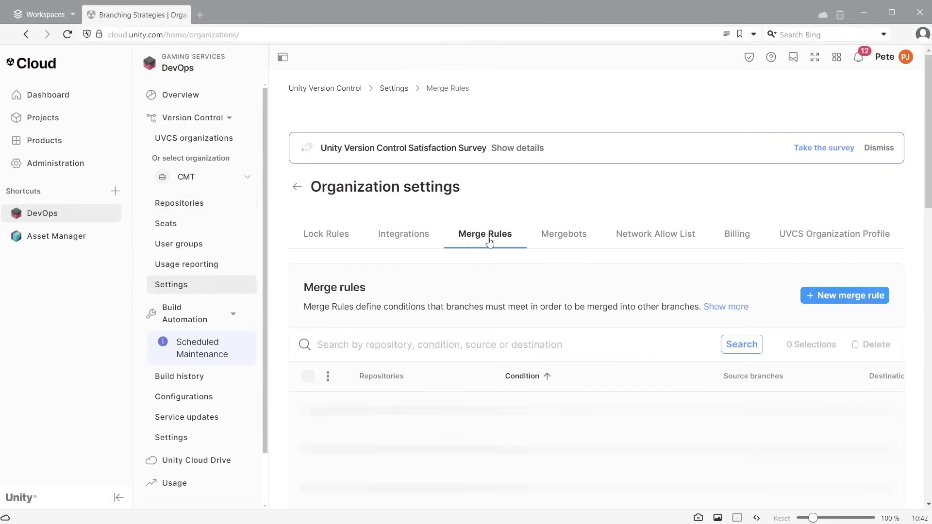
click(865, 297)
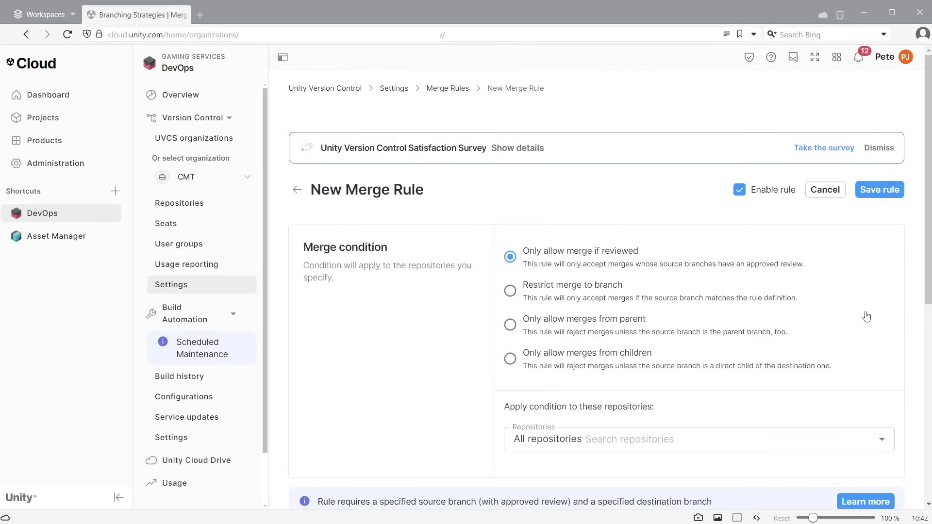
Add Development and Feature* as the merge rule's source branch patterns.
scroll(422, 319, down, 6)
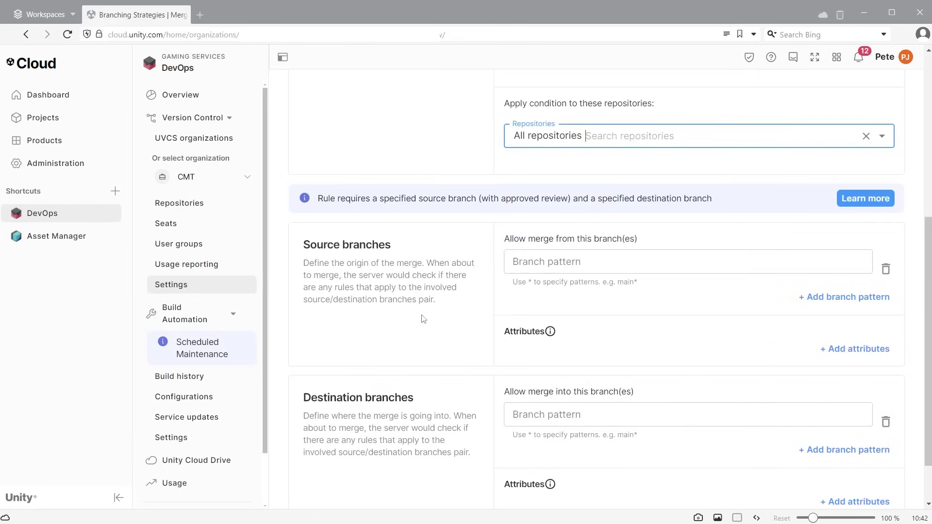
scroll(421, 318, down, 1)
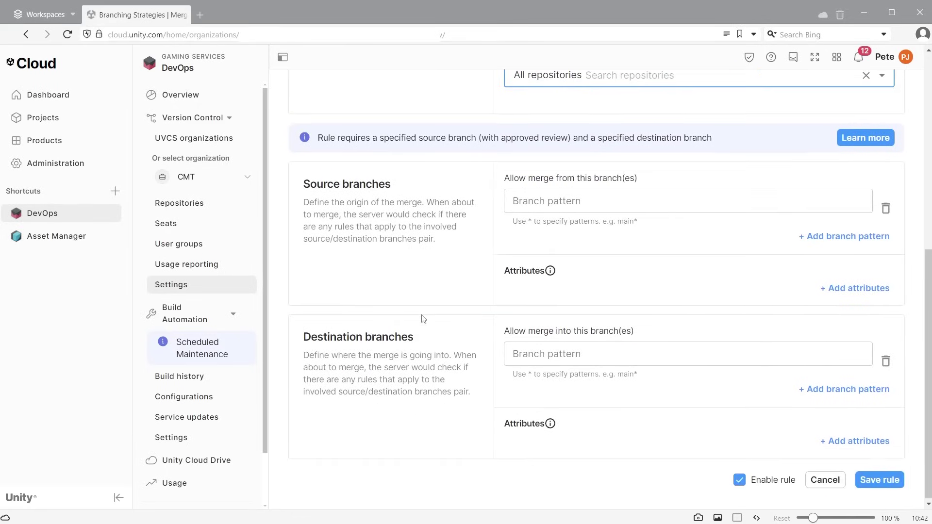
click(554, 207)
text(Deve)
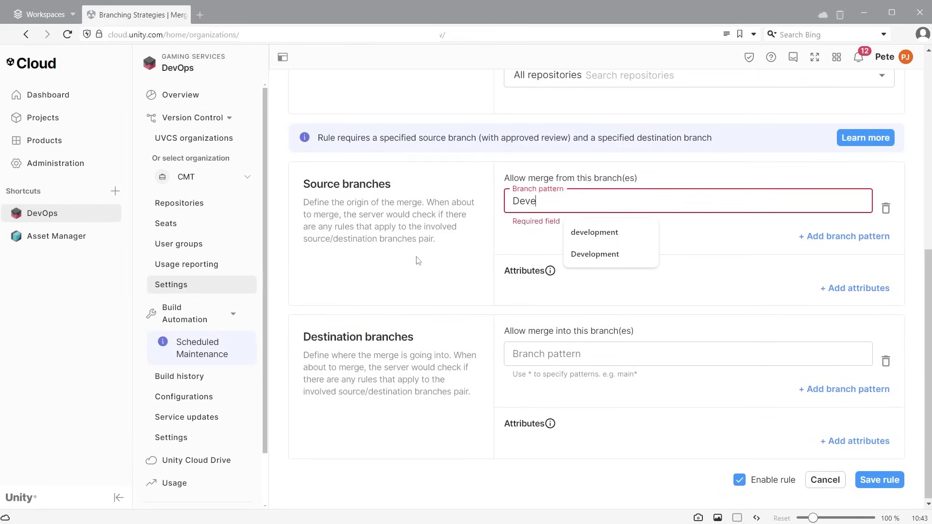
text(lopment)
click(911, 245)
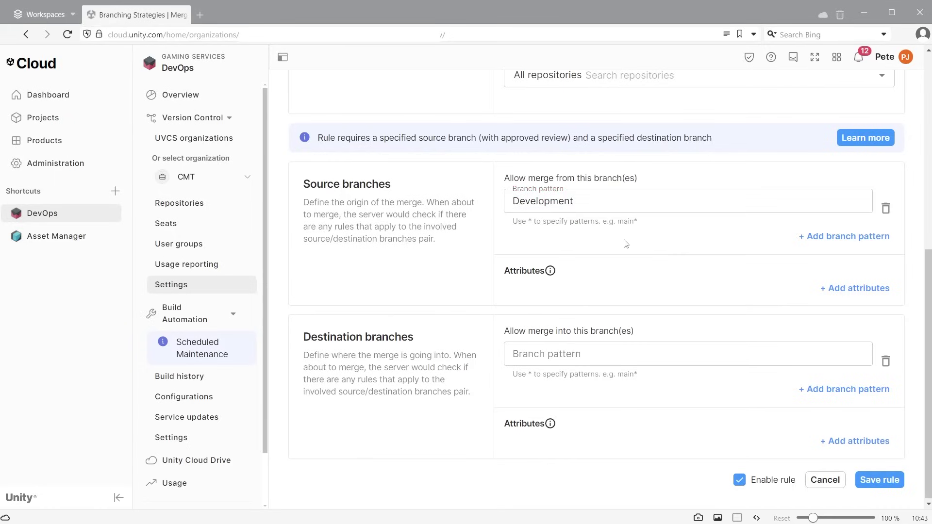
click(847, 236)
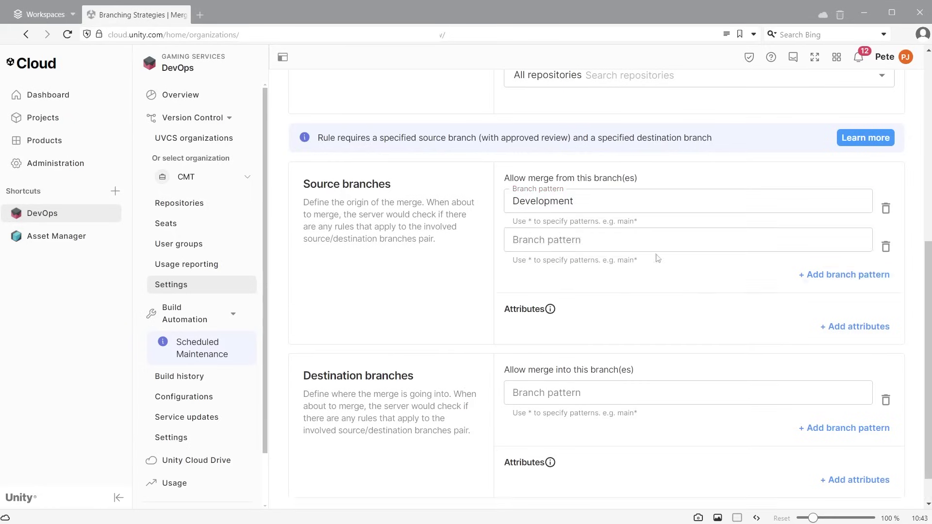
click(639, 242)
text(Feature)
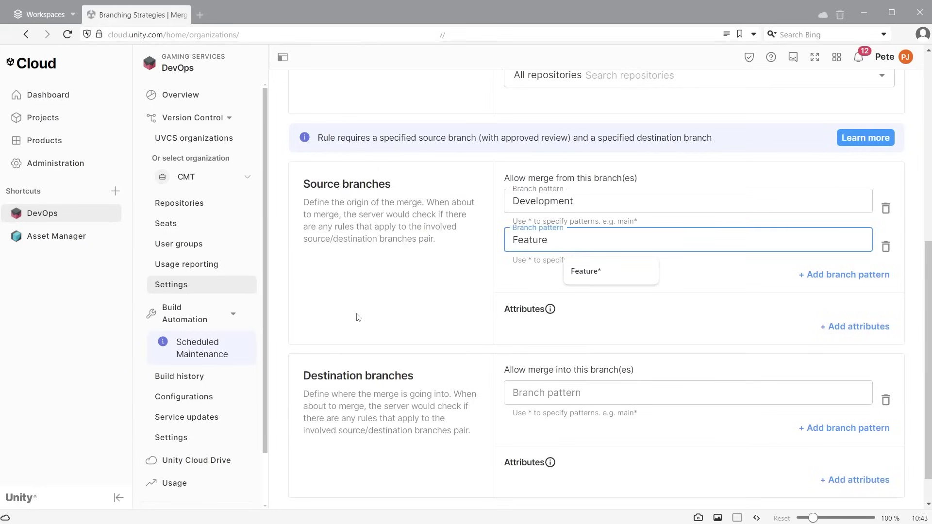
text(*)
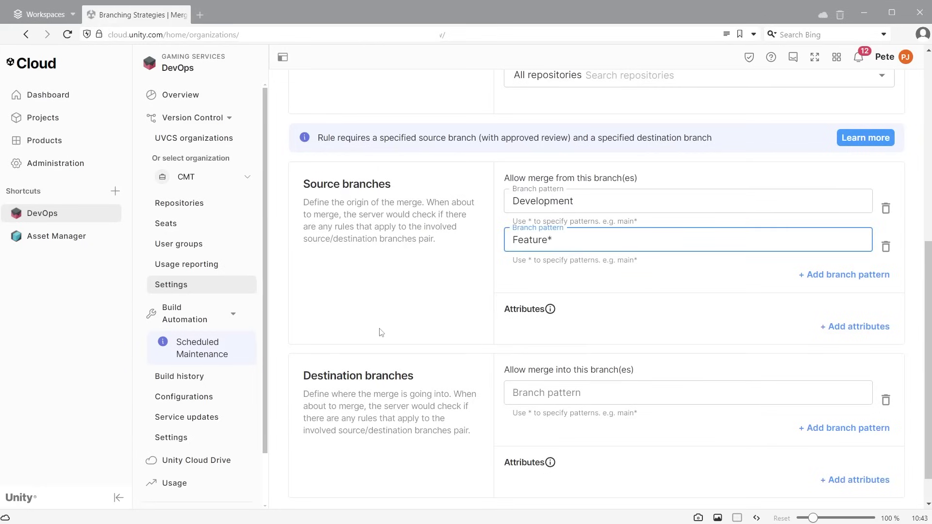
click(381, 332)
Set main and Development as destination branches and save the rule.
click(533, 392)
text(main)
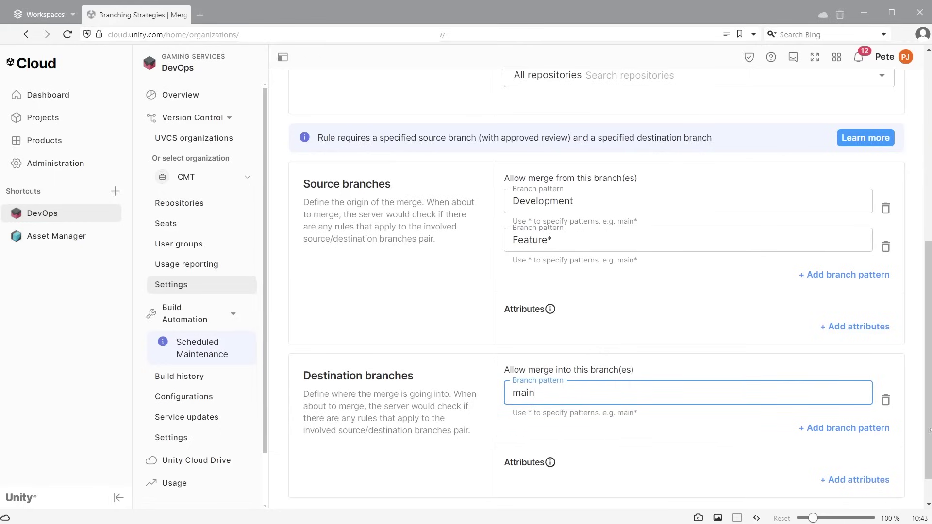
click(845, 427)
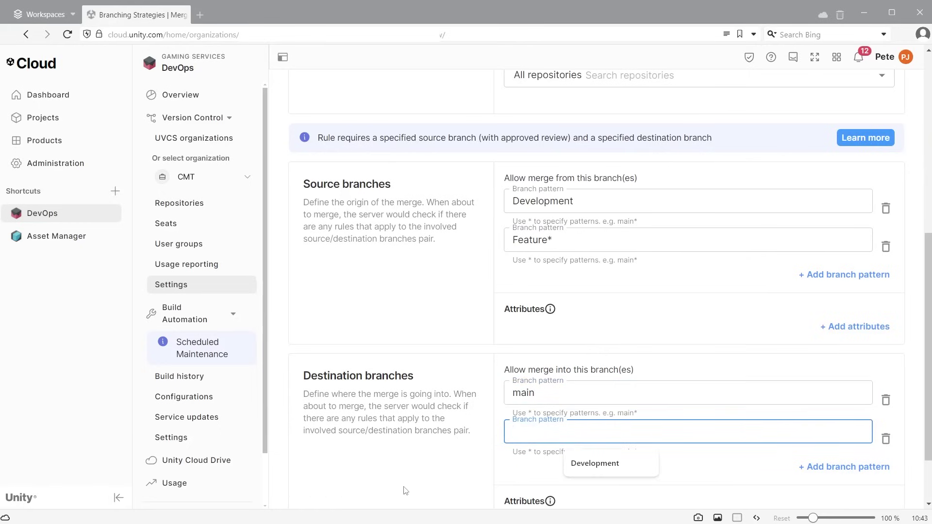
click(605, 468)
scroll(416, 453, down, 1)
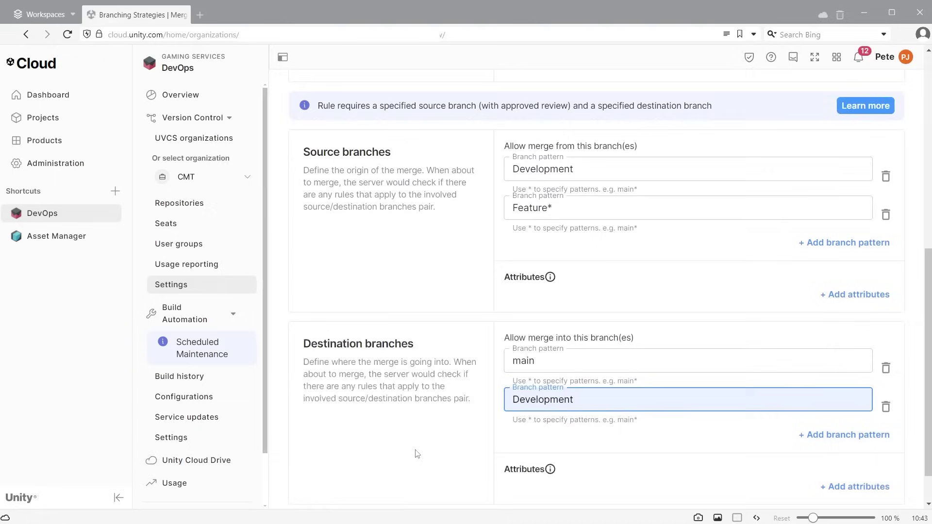
scroll(417, 454, down, 1)
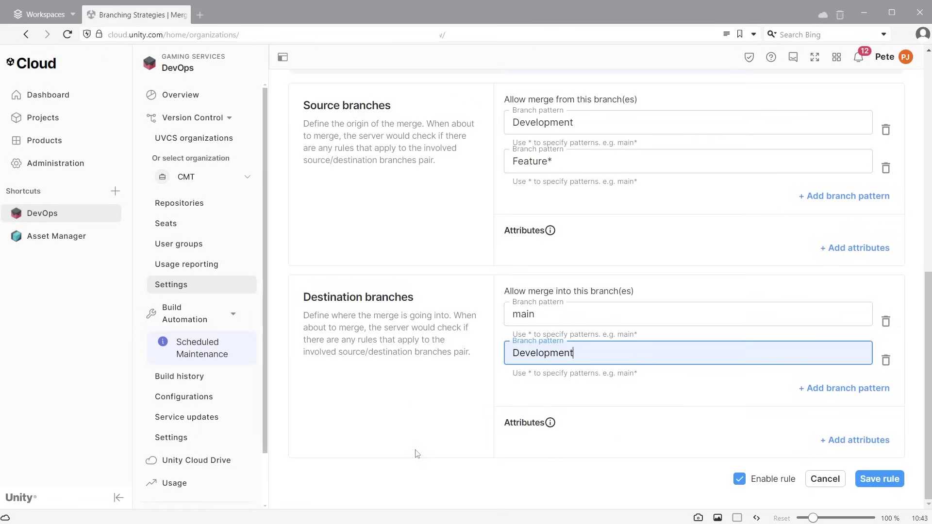
click(889, 479)
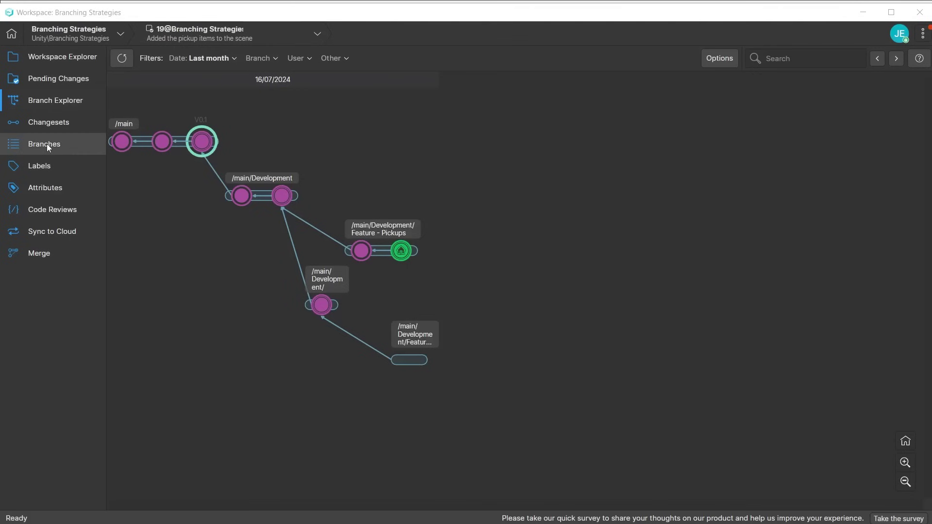
Create a Pickups branch code review, comment 'Ready to merge pickups into development. Please review', and add reviewers.
click(46, 144)
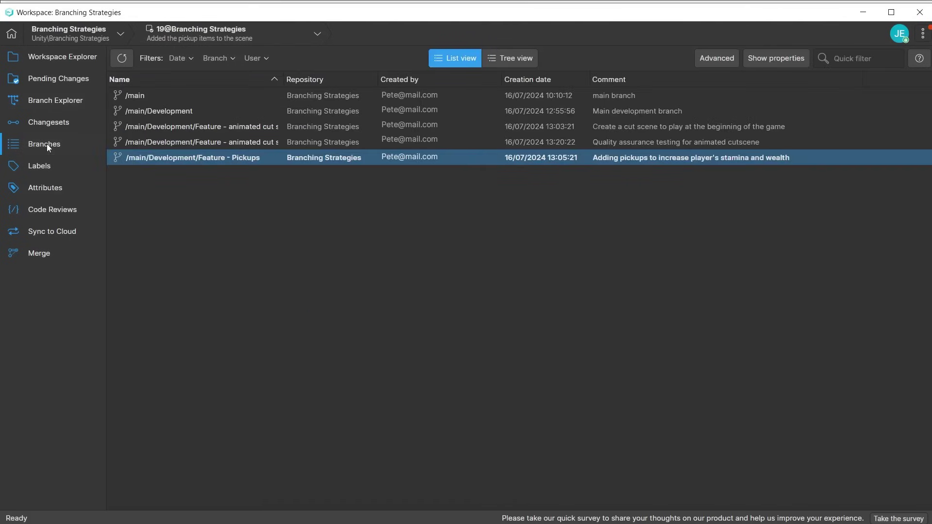
right_click(137, 160)
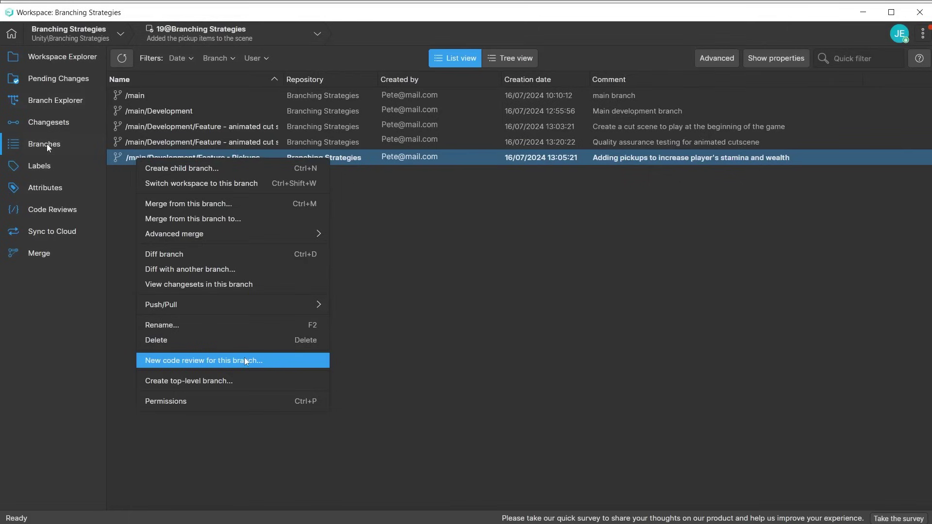
click(246, 362)
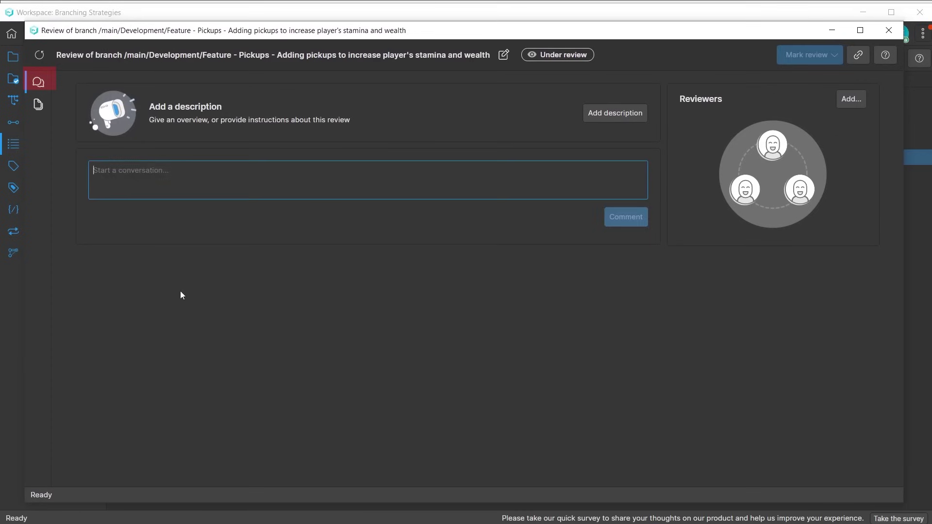
text(Ready to merge pickups into development. Please review)
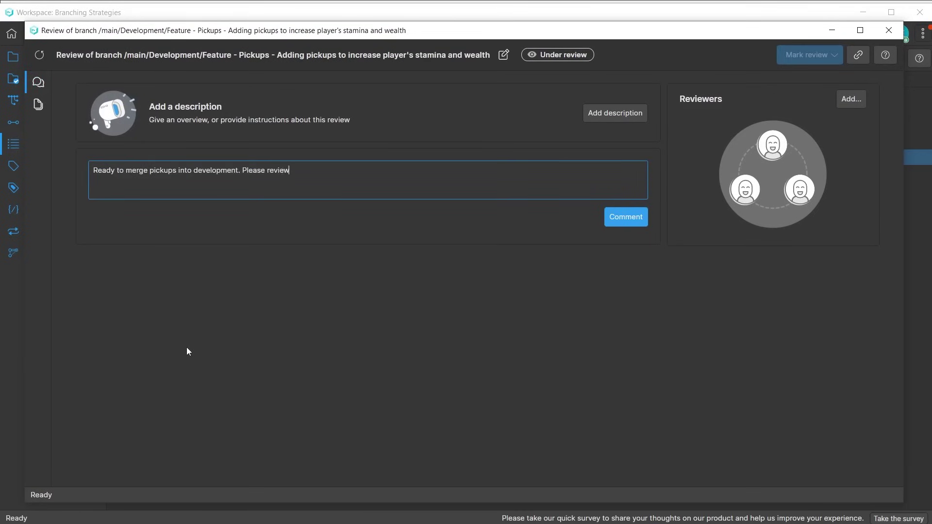
click(626, 216)
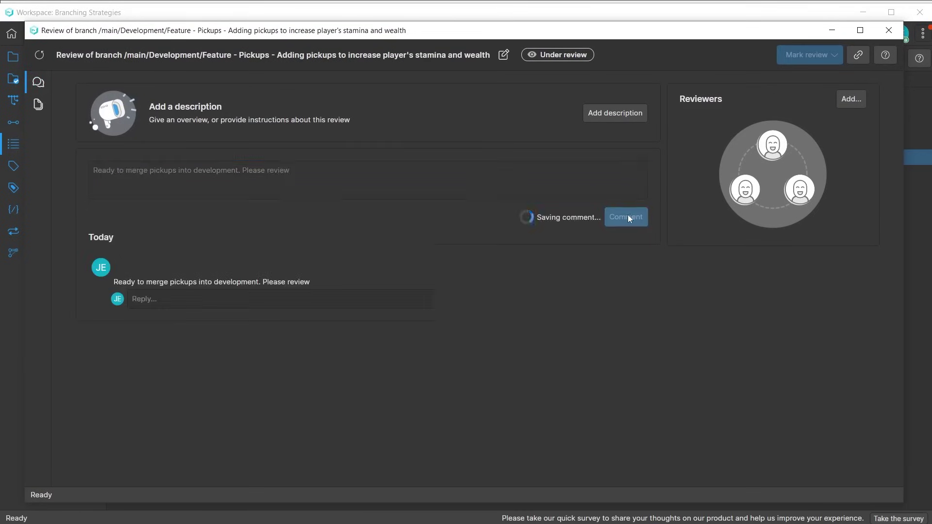
click(852, 100)
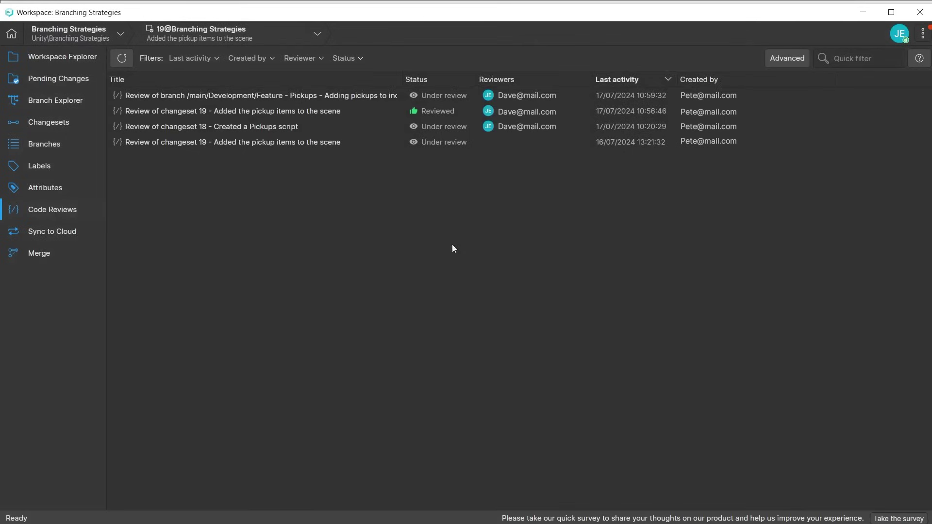
Open the Pickups code review and mark it Reviewed with comment 'OK to merge'.
double_click(310, 95)
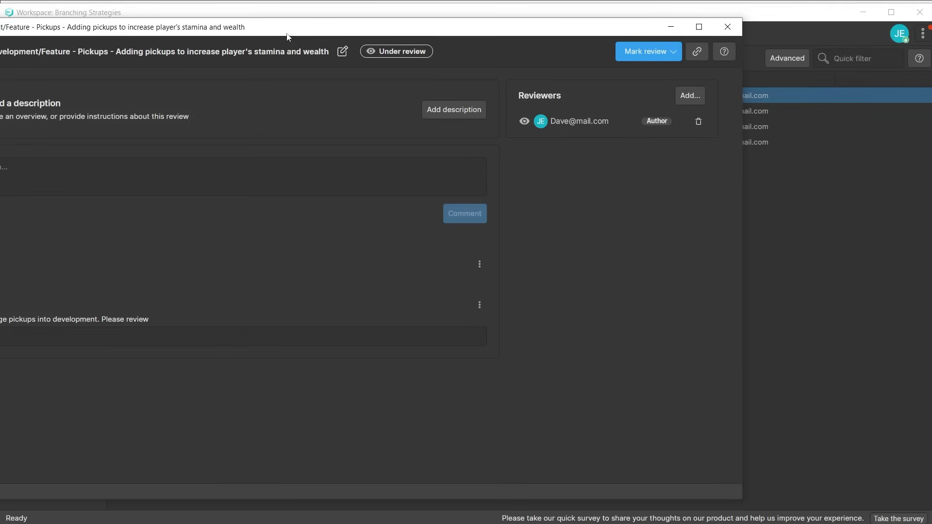
click(648, 51)
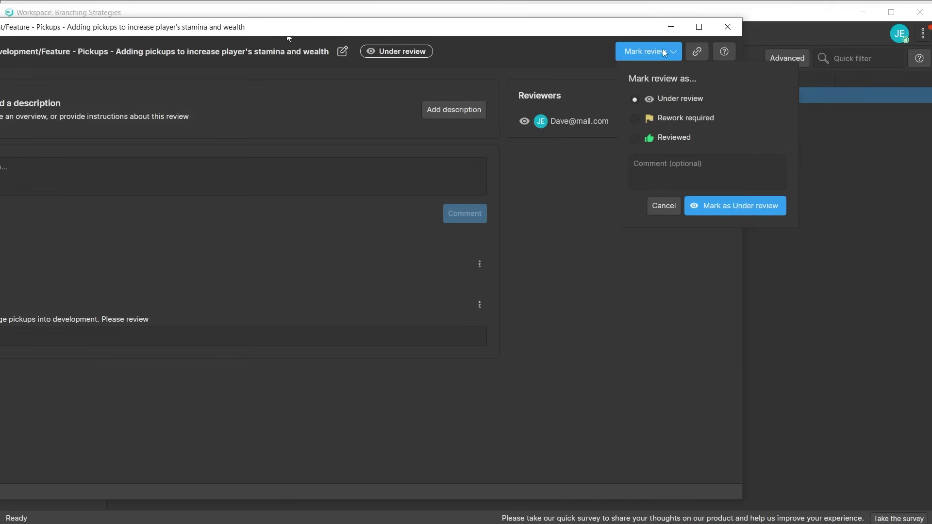
click(634, 139)
click(655, 173)
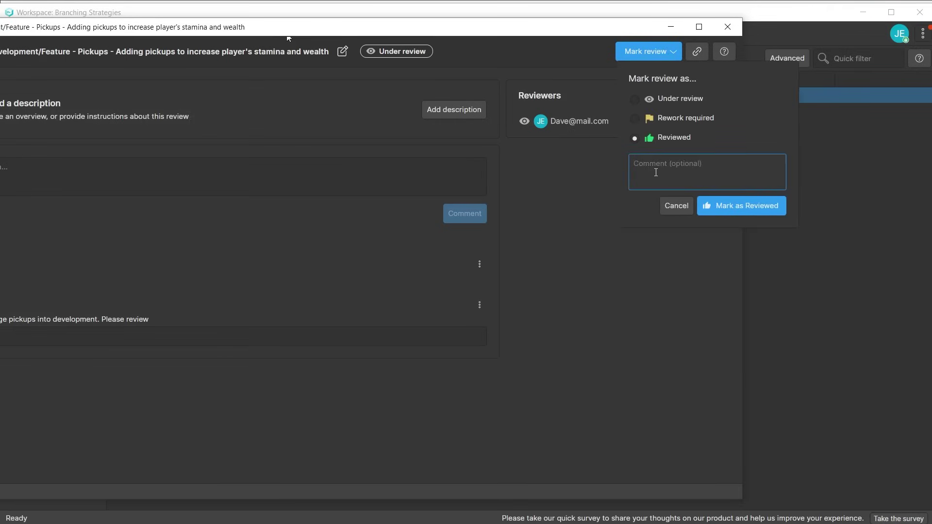
text(OK to merge)
click(763, 212)
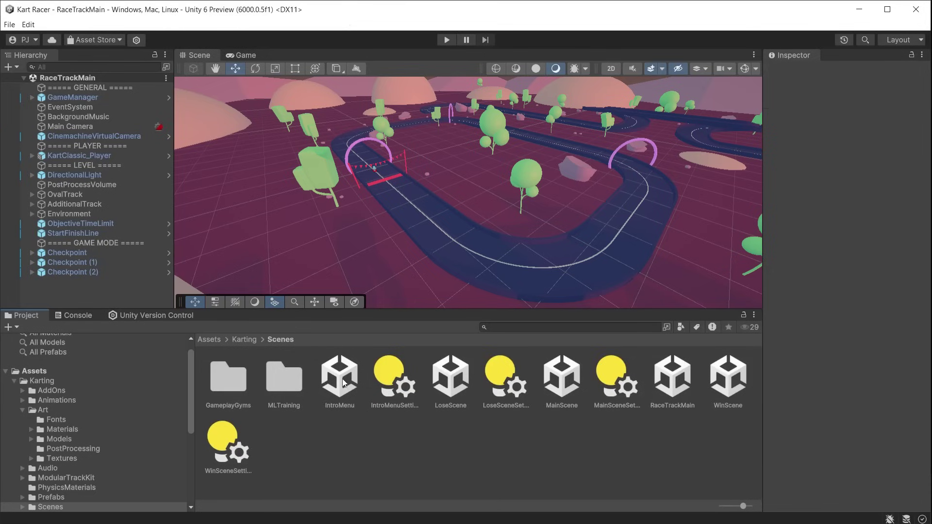
Select the IntroMenu scene asset in the Project window.
click(342, 383)
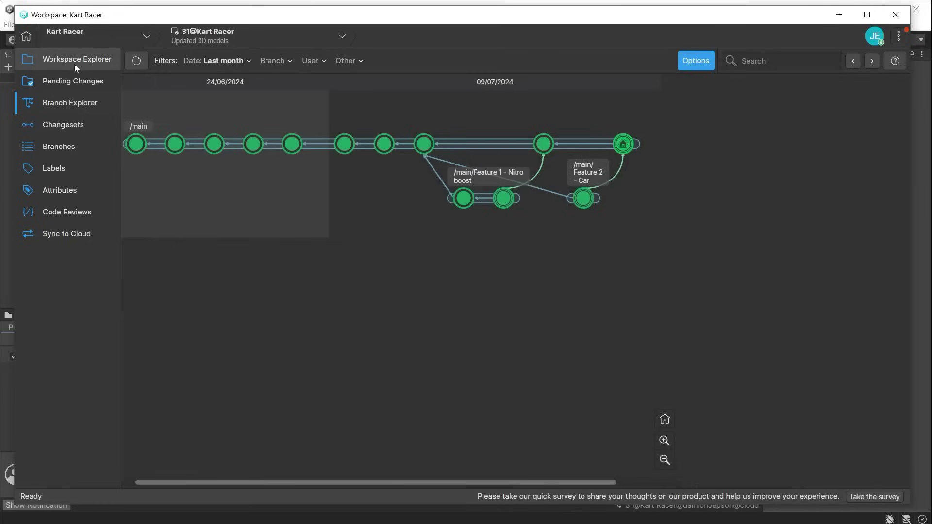
Lock and check out MainScene.unity from the Workspace Explorer file list.
click(74, 64)
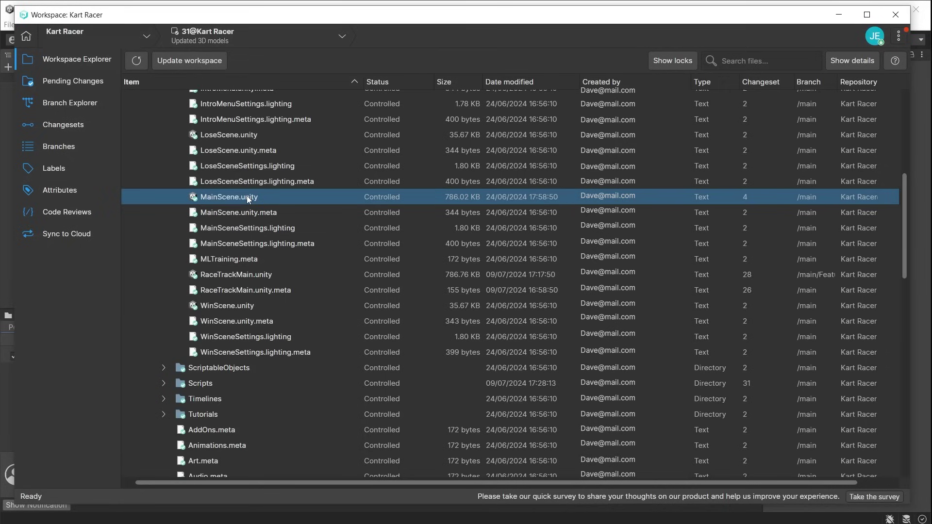
right_click(247, 196)
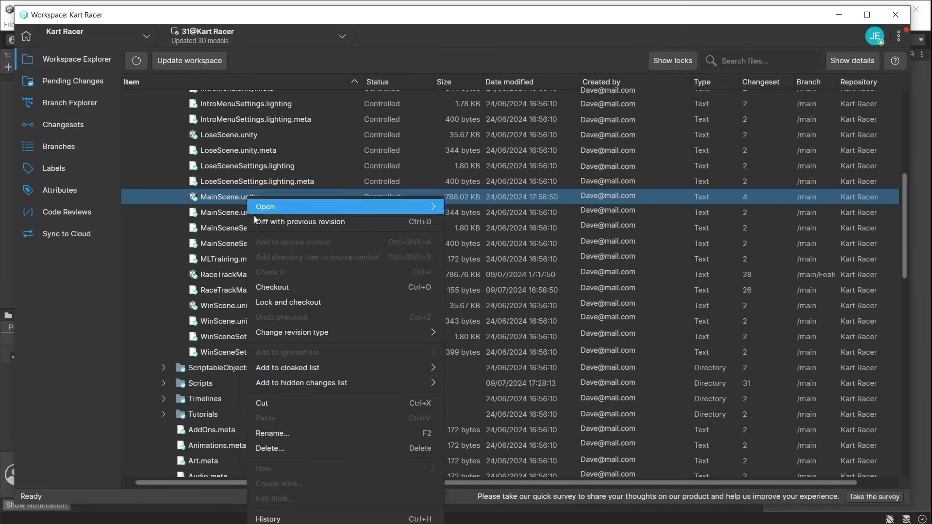
click(333, 303)
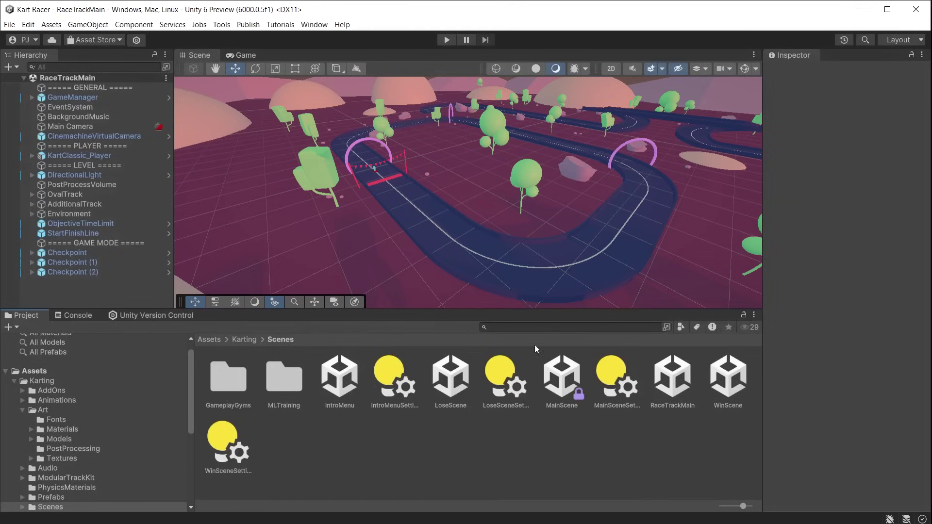
Select MainScene in the Project window to confirm it shows the lock icon.
click(564, 378)
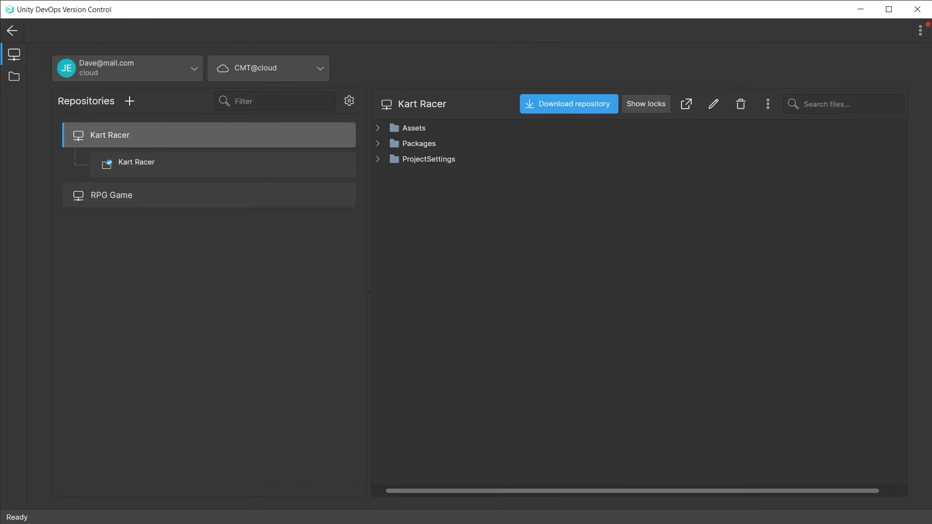
Show the Kart Racer repository's actions menu, listing download, rename, delete and permissions.
click(768, 105)
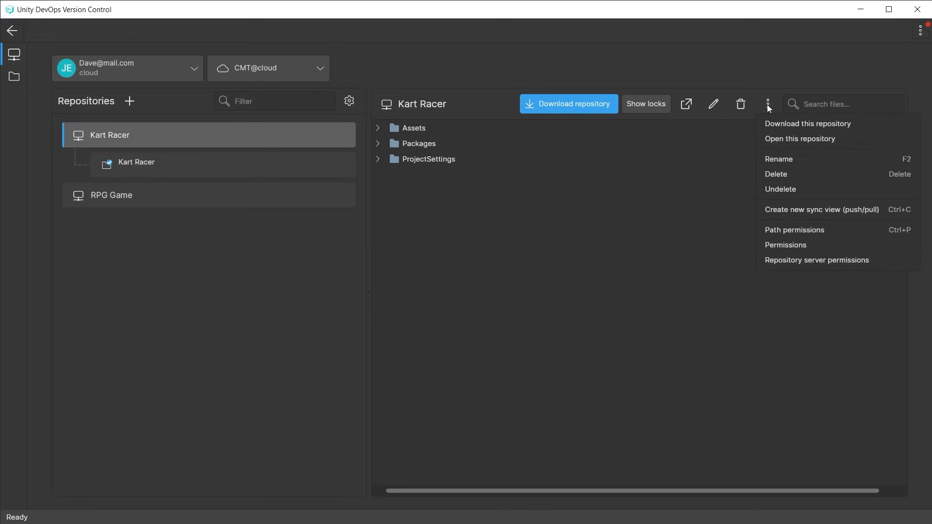